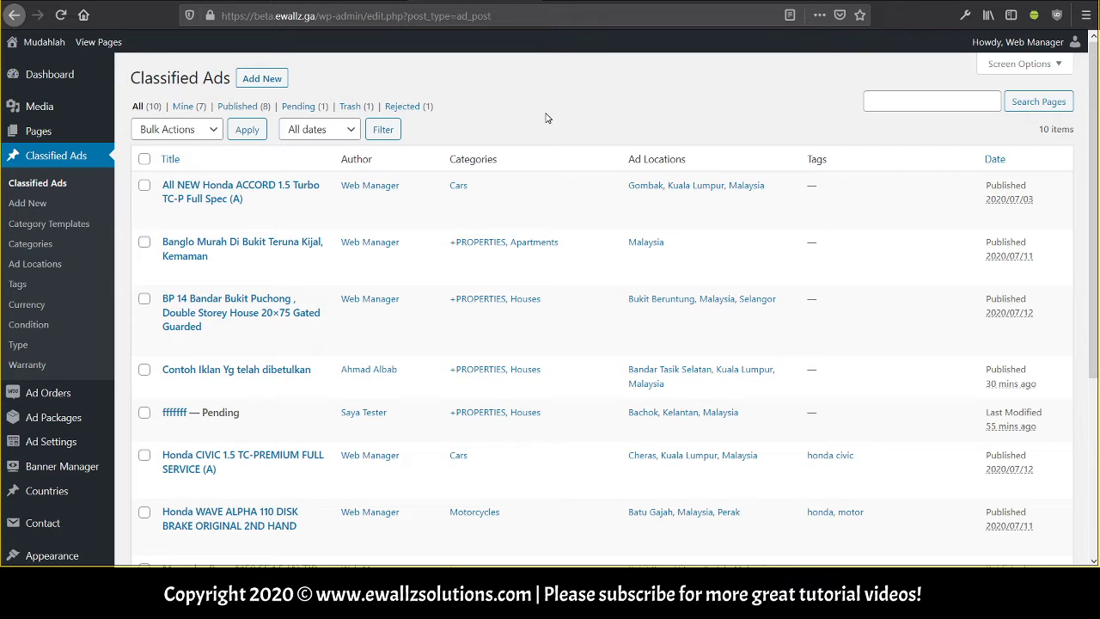
Step: Look through the media library, the list of pages and the list of classified ads
mouse_move(90, 114)
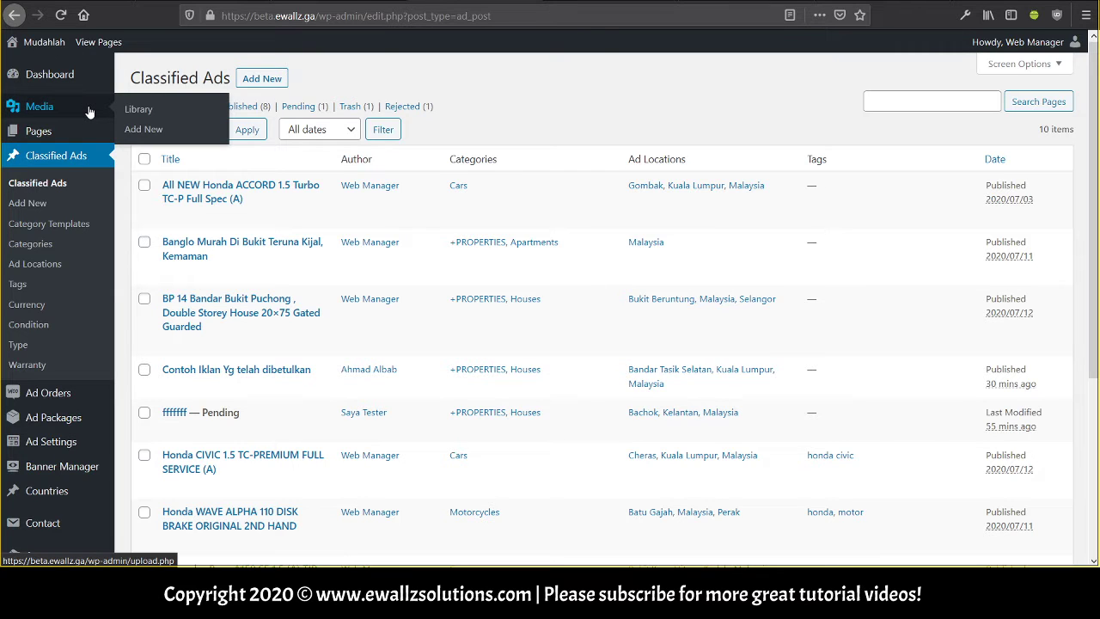
left_click(89, 113)
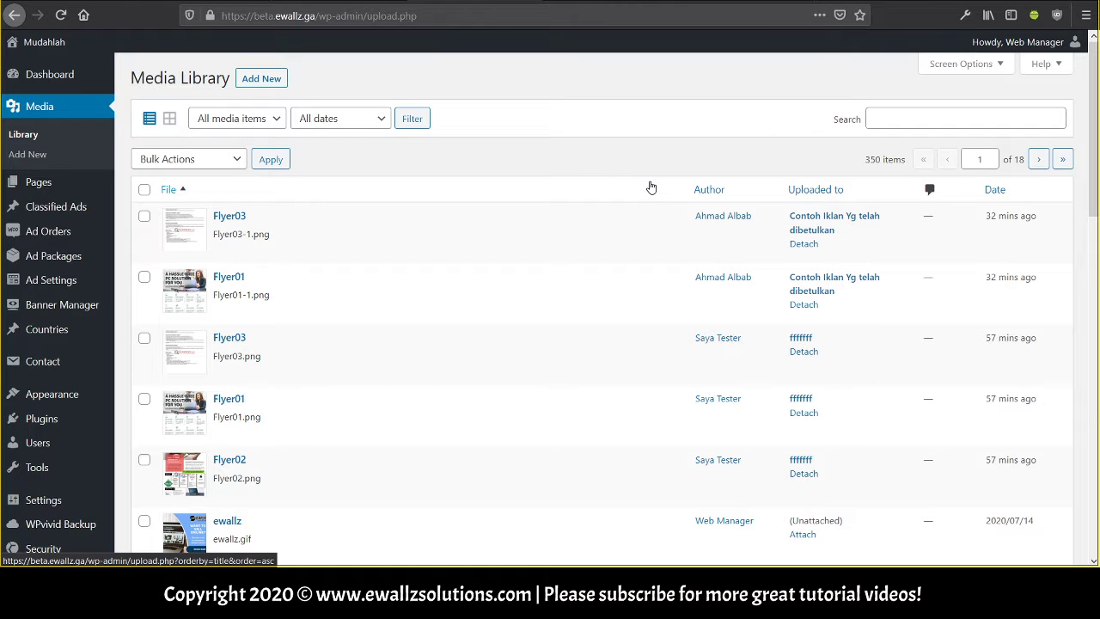
left_click(98, 187)
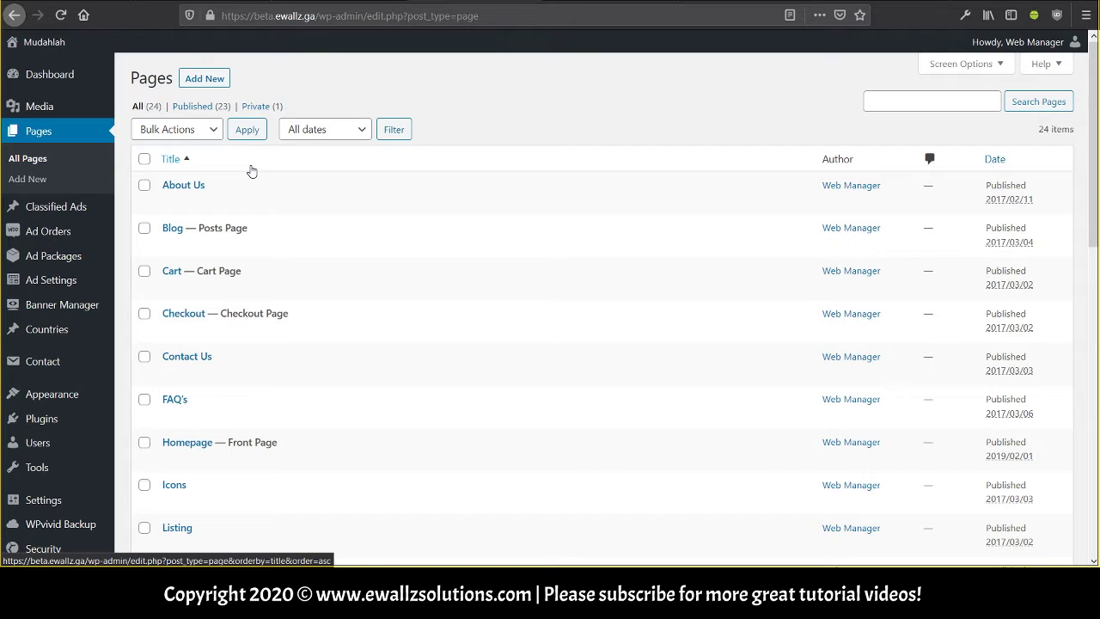
left_click(53, 212)
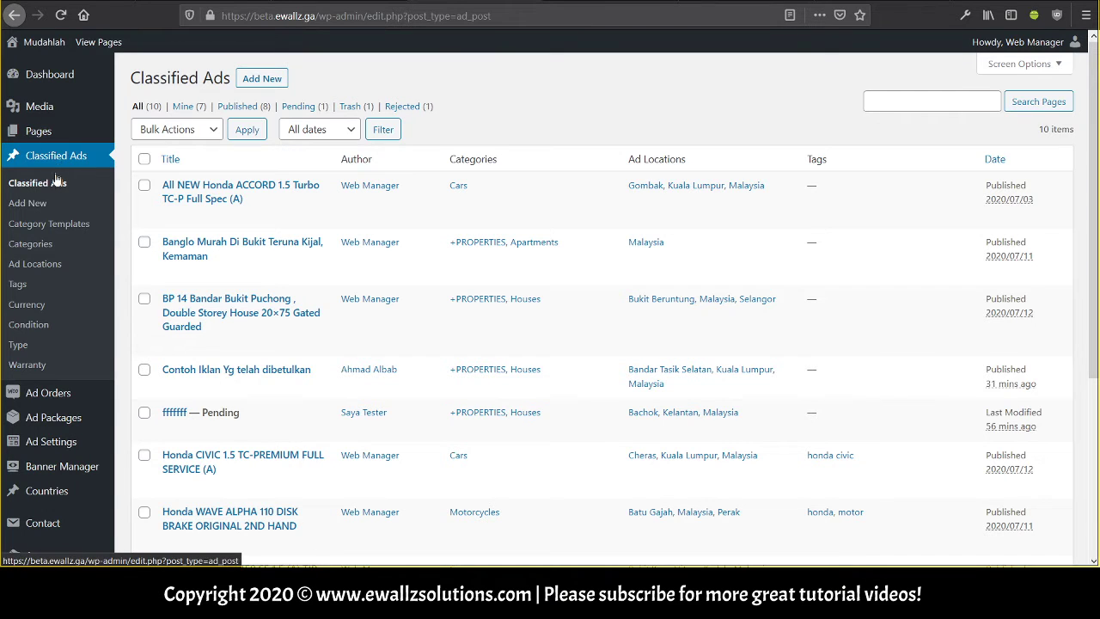
Step: View the ad orders and open the most recent order to review its details
left_click(49, 395)
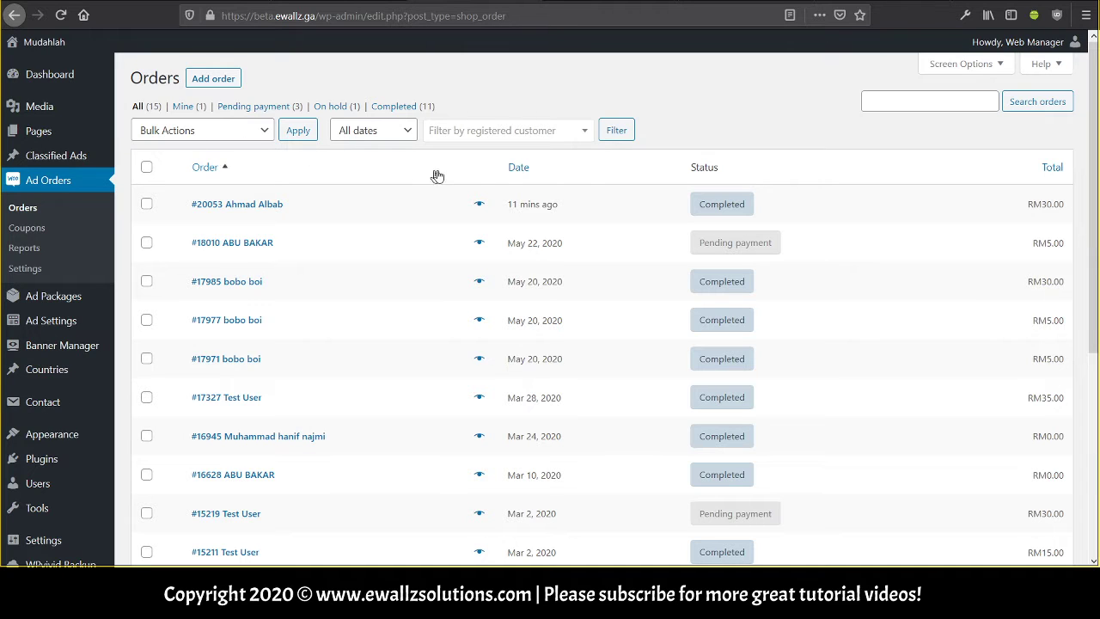
mouse_move(752, 211)
left_click(244, 206)
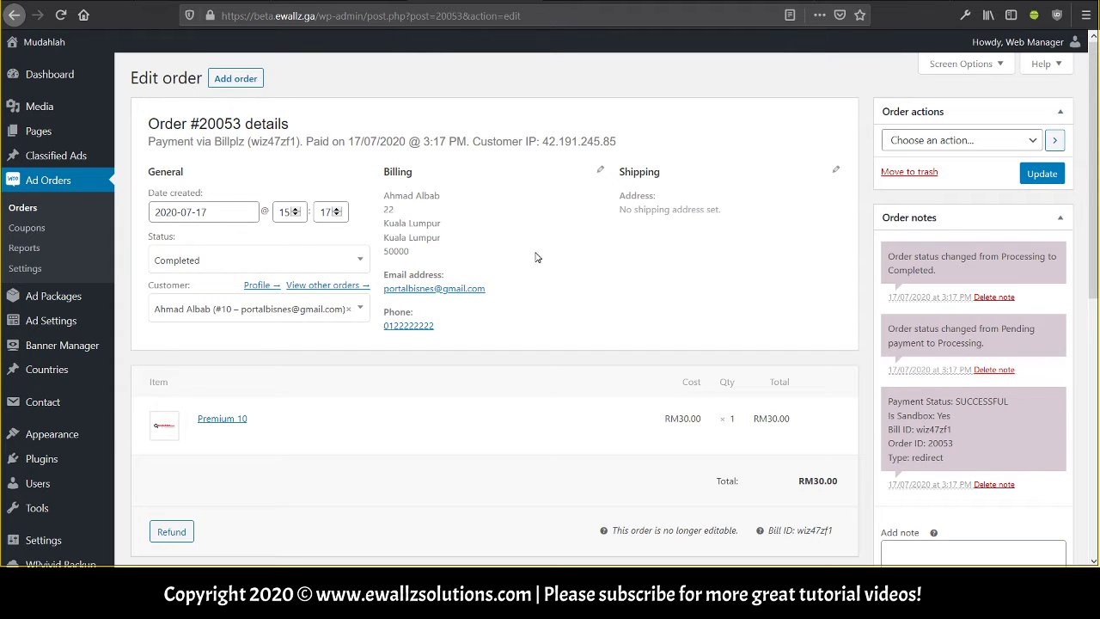
Step: Open the Premium 10 ad package for editing and examine its title, package expiry and simple ads allowance
left_click(60, 300)
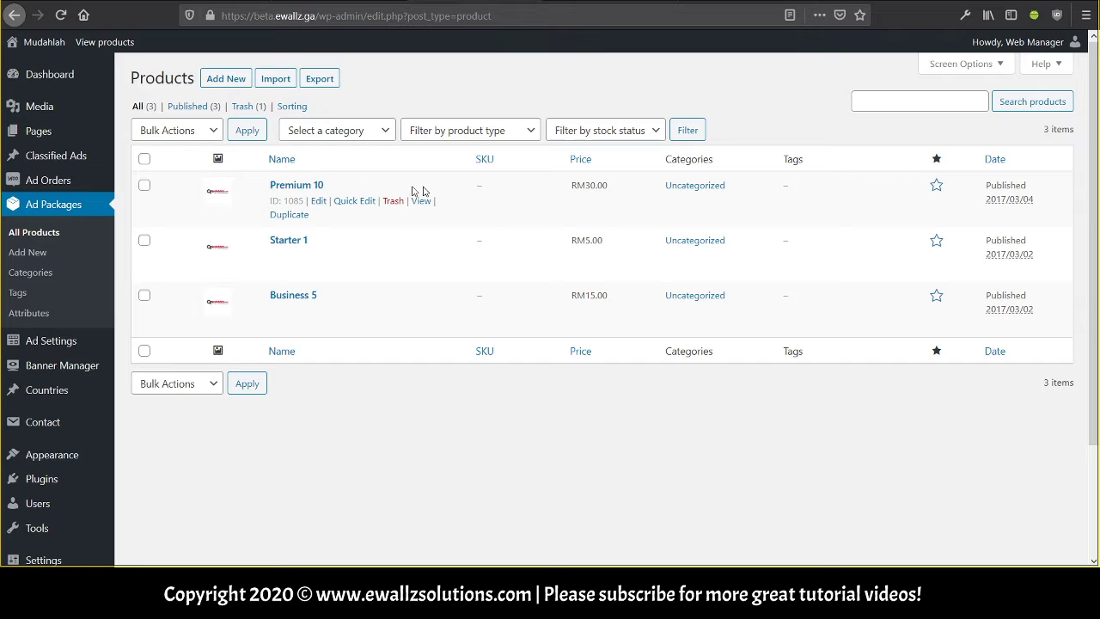
left_click(293, 187)
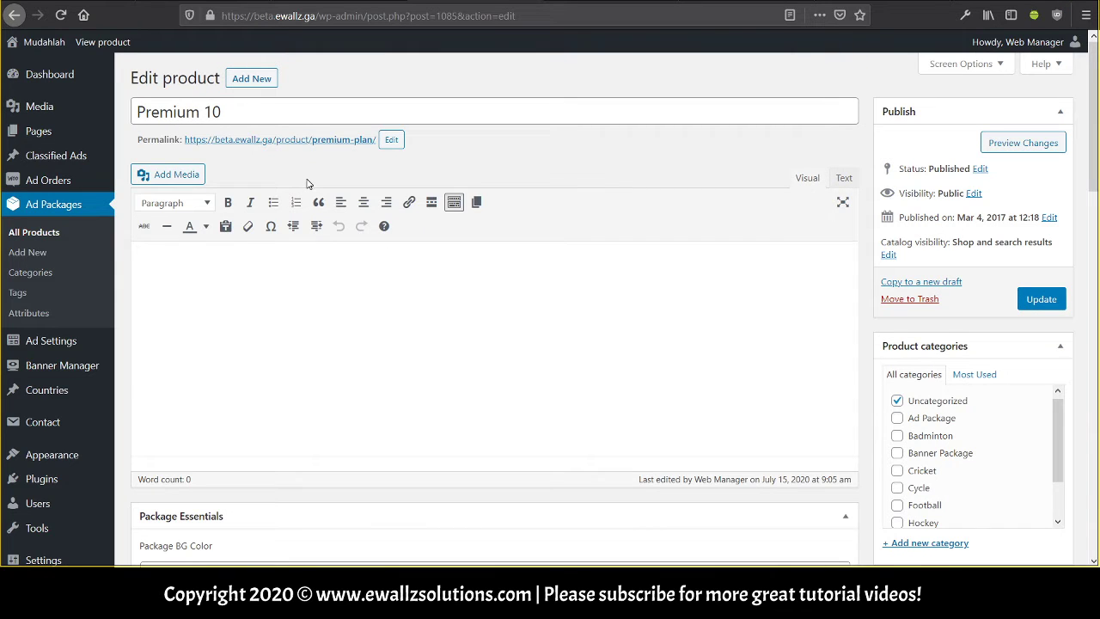
left_click(241, 112)
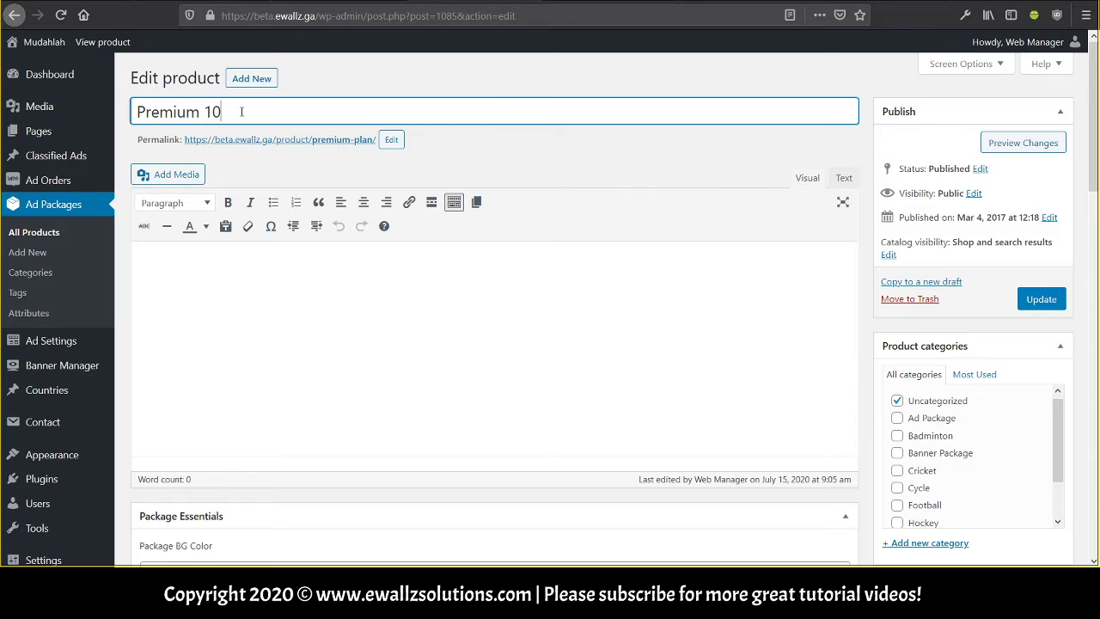
scroll(434, 223, "down", 3)
scroll(435, 213, "down", 1)
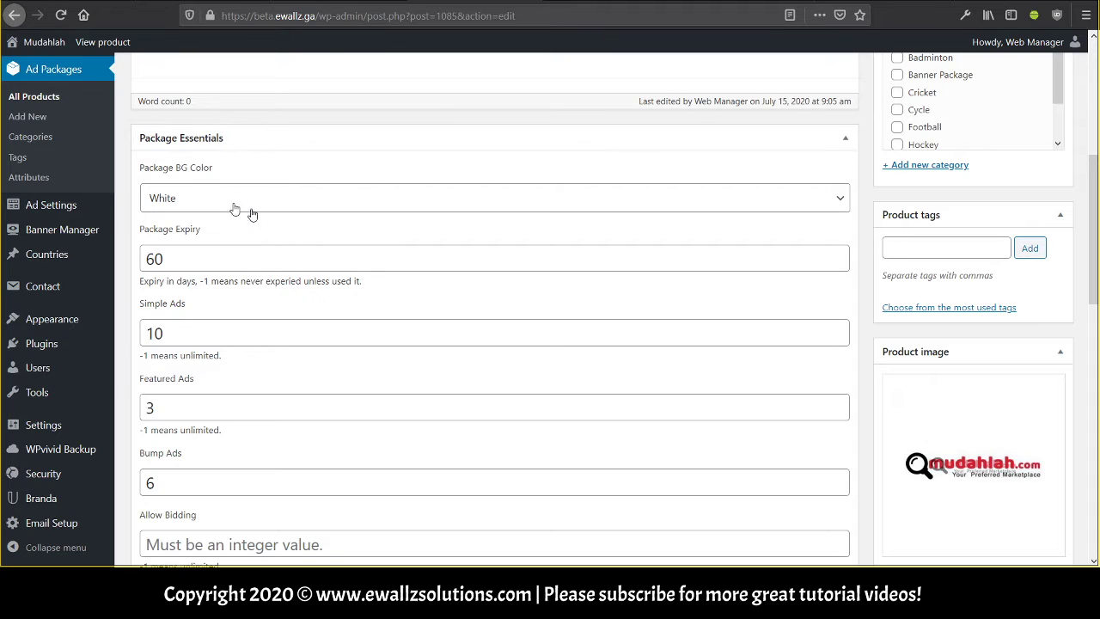
left_click(211, 263)
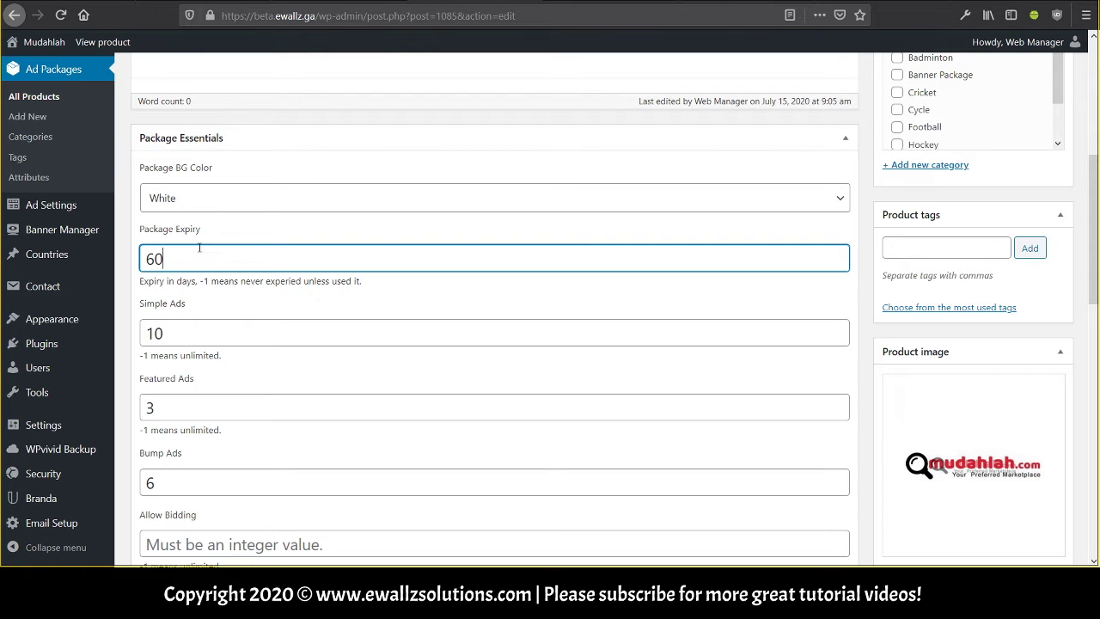
left_click(202, 332)
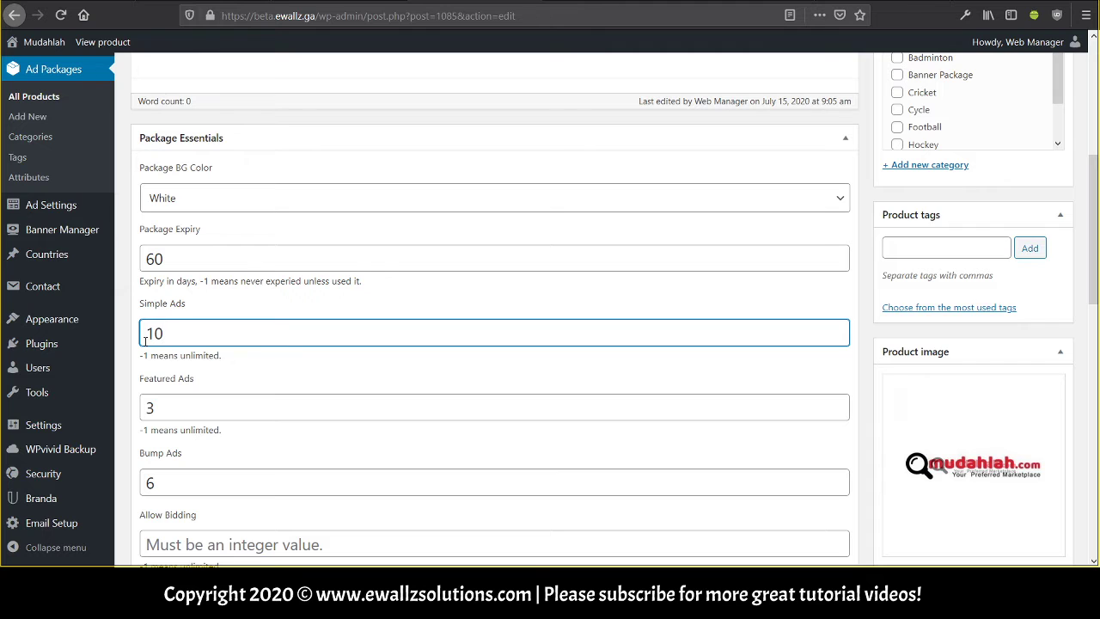
left_click(170, 254)
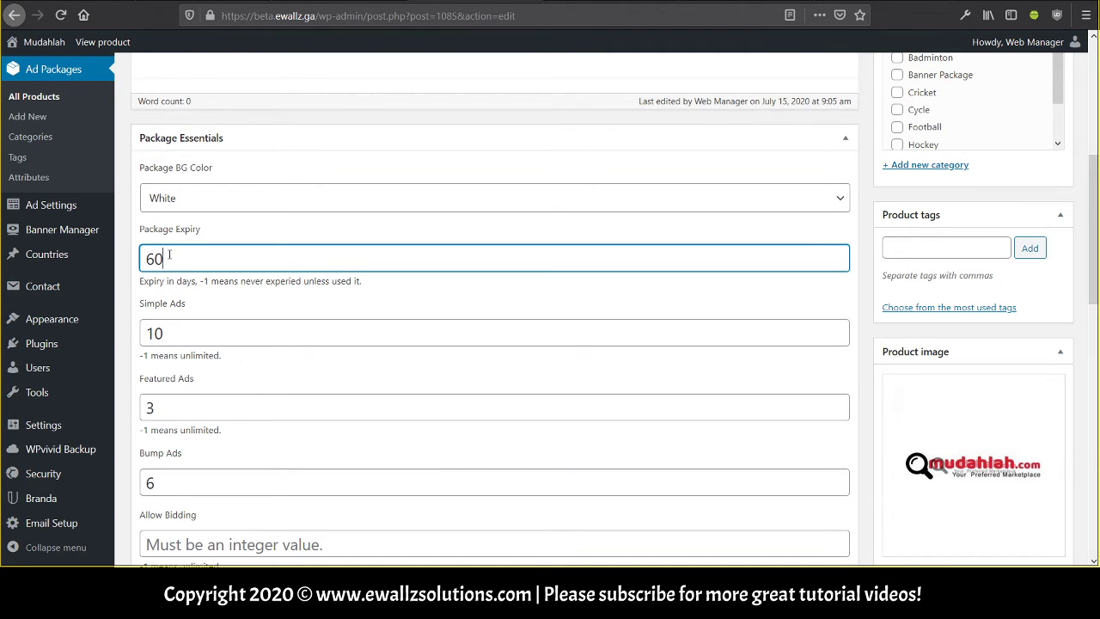
Step: Examine the Featured Ads and Bump Ads allowances of the Premium 10 package
scroll(163, 255, "down", 2)
left_click(160, 332)
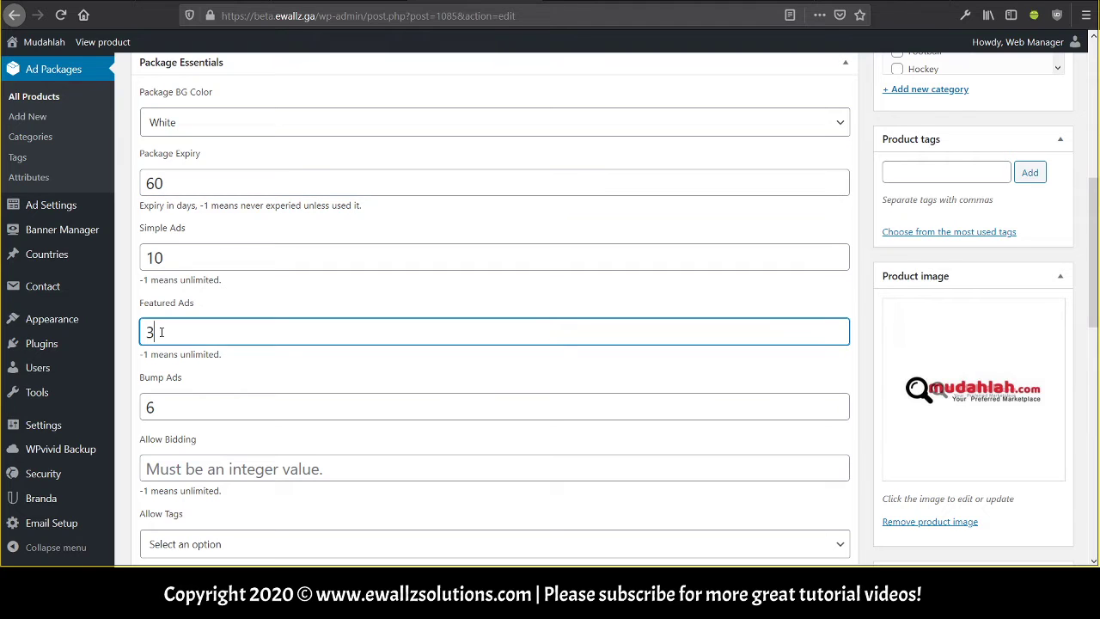
left_click(168, 403)
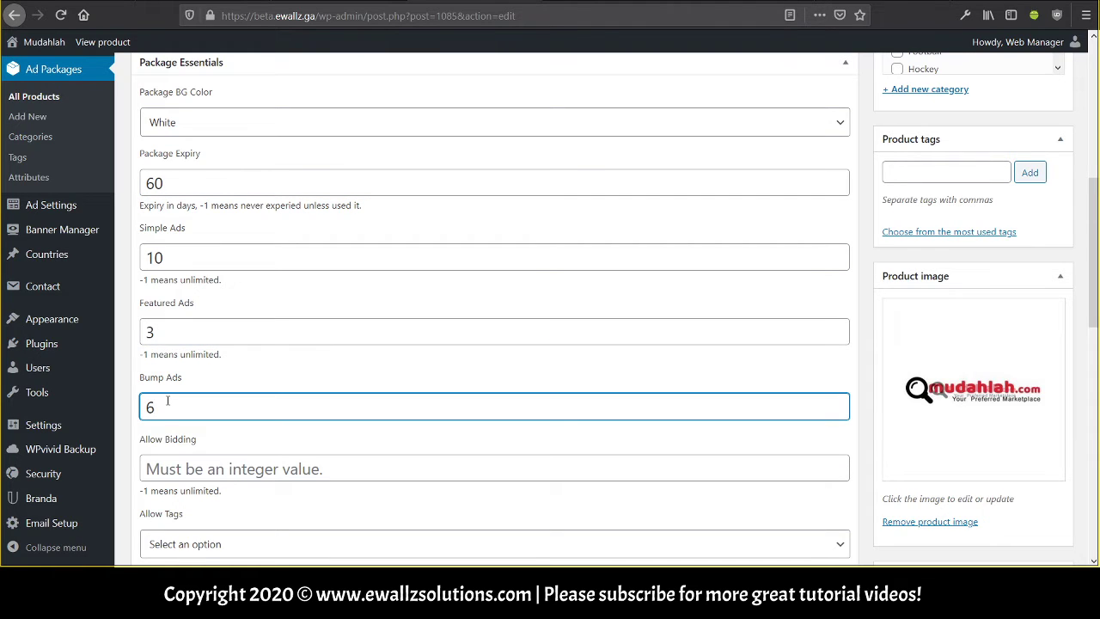
left_click(155, 335)
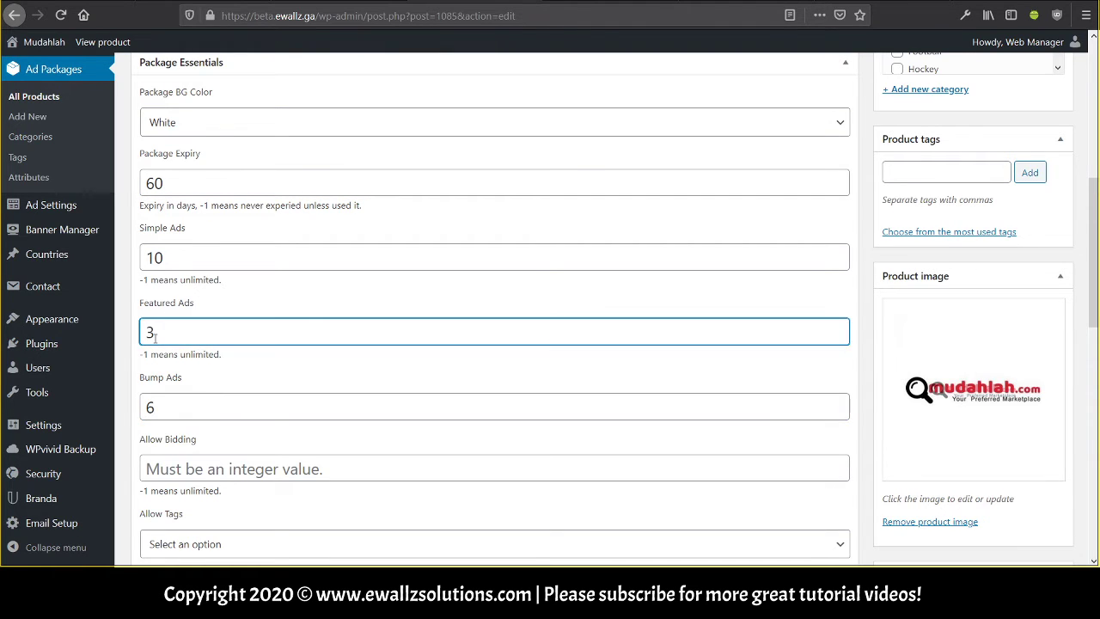
scroll(154, 335, "down", 2)
left_click(157, 333)
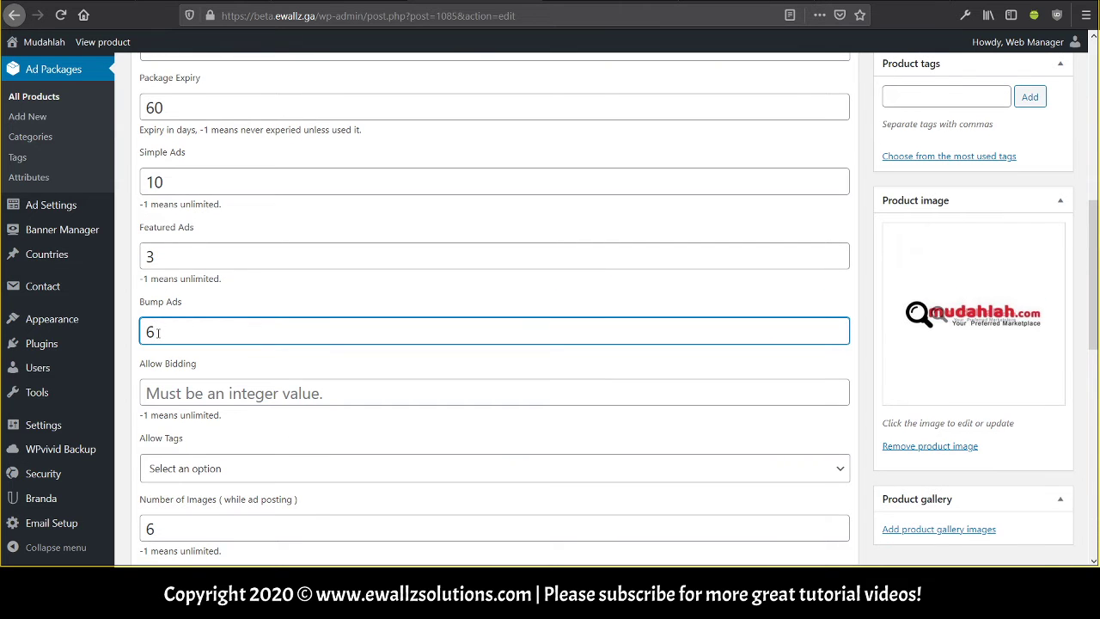
Step: Review the package's image limit, allowed categories, product data type, regular price and short description
scroll(157, 333, "down", 5)
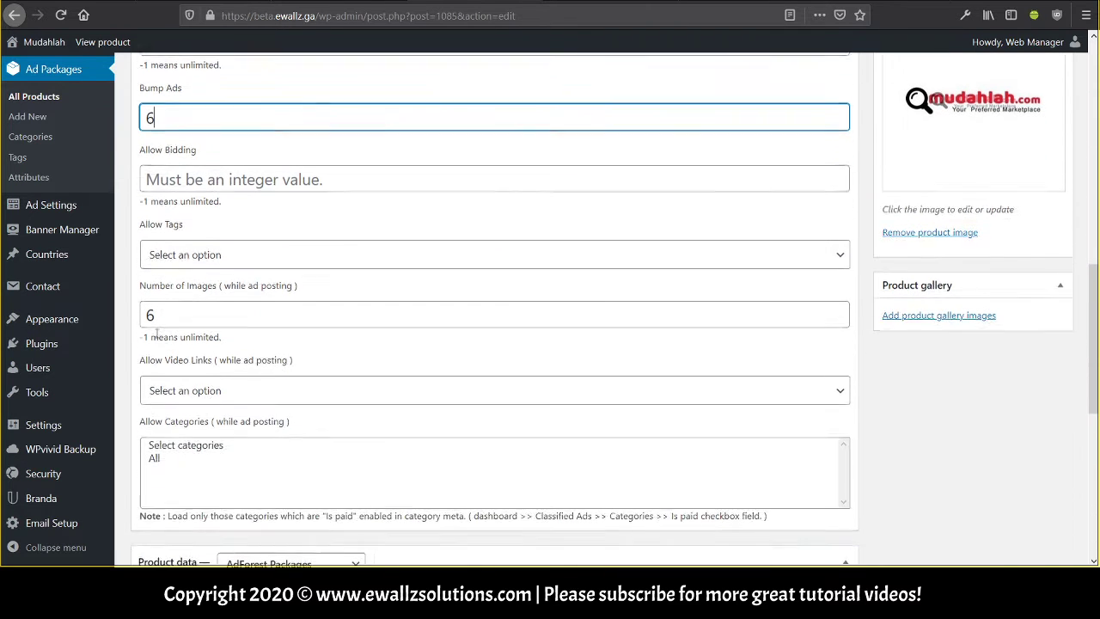
scroll(156, 335, "down", 4)
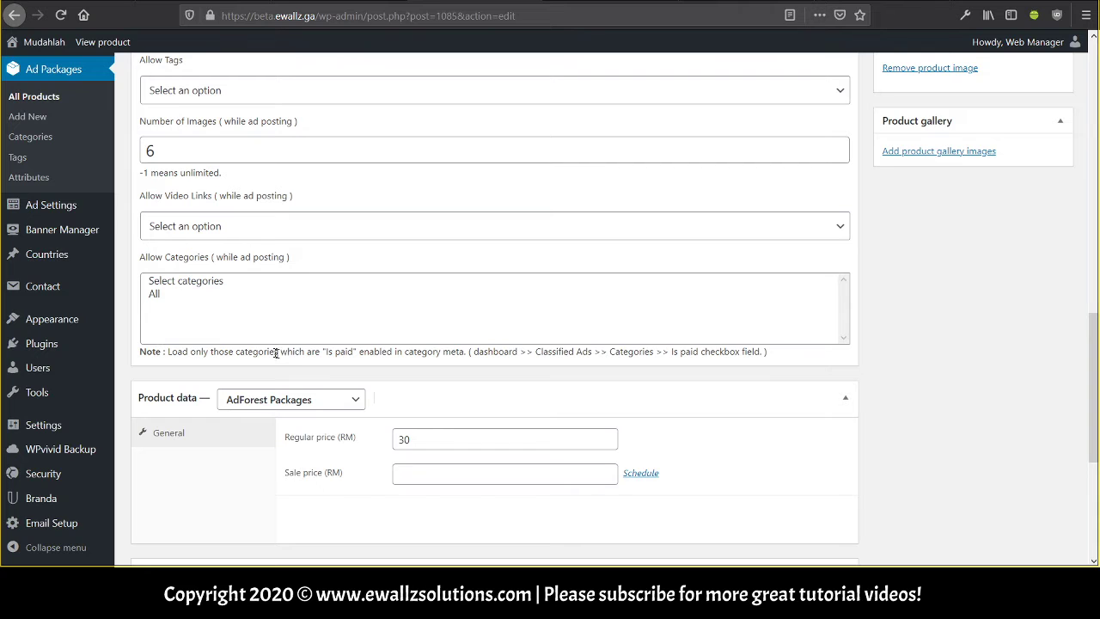
scroll(403, 382, "down", 2)
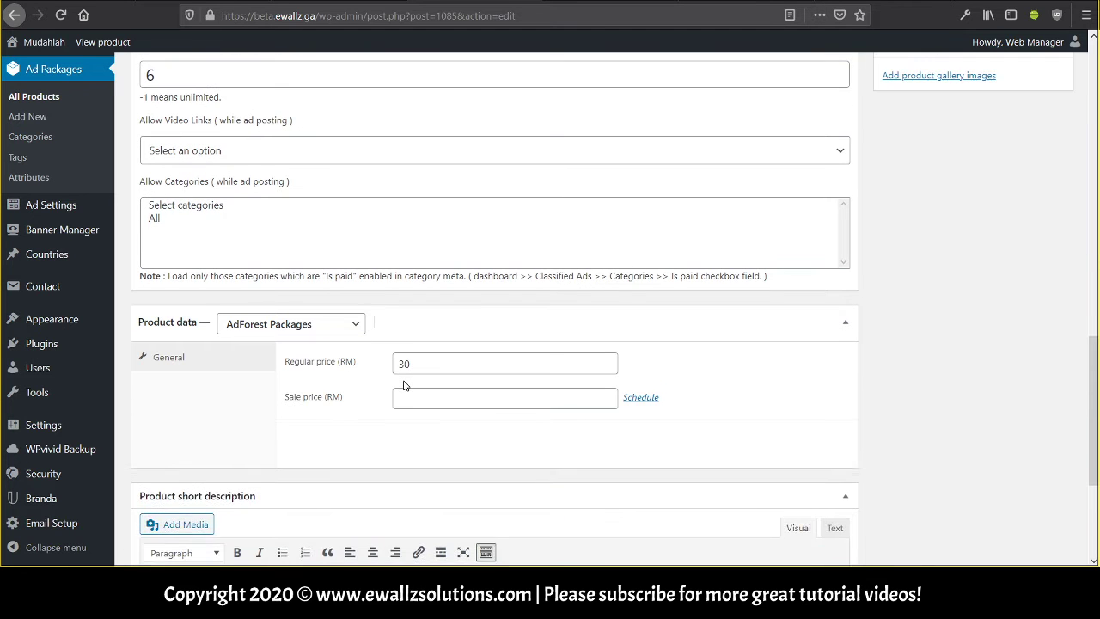
left_click(286, 326)
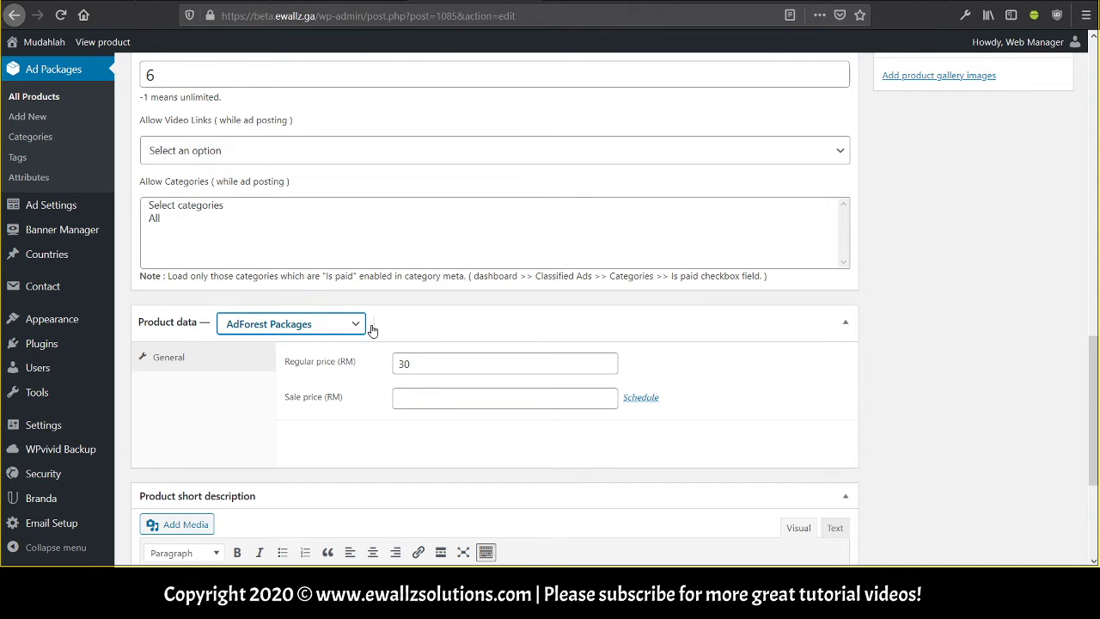
left_click(394, 364)
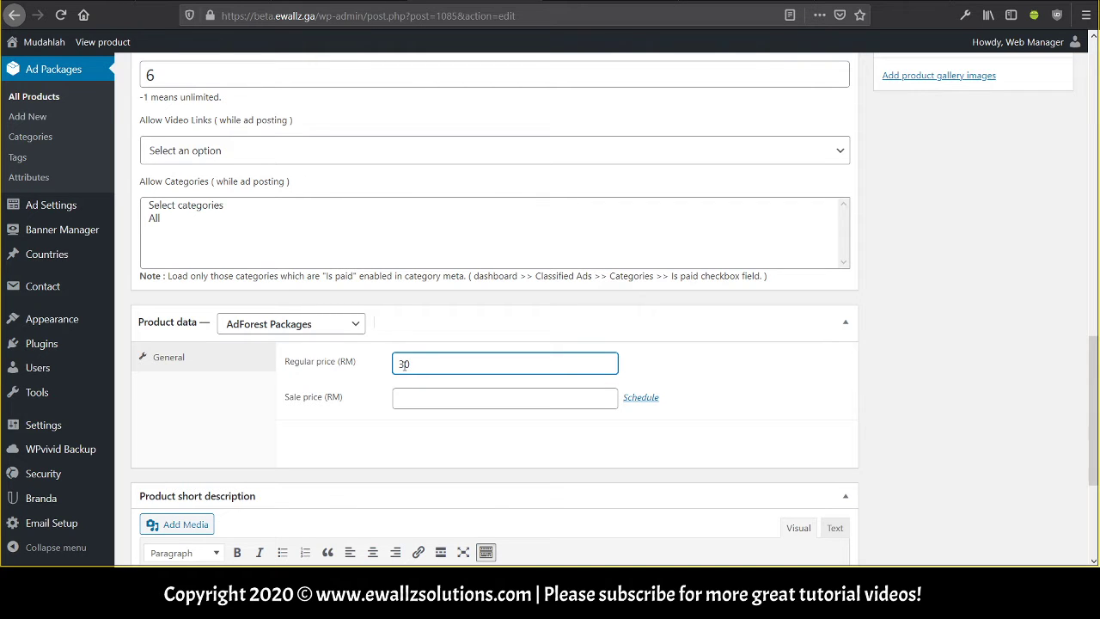
scroll(447, 343, "down", 3)
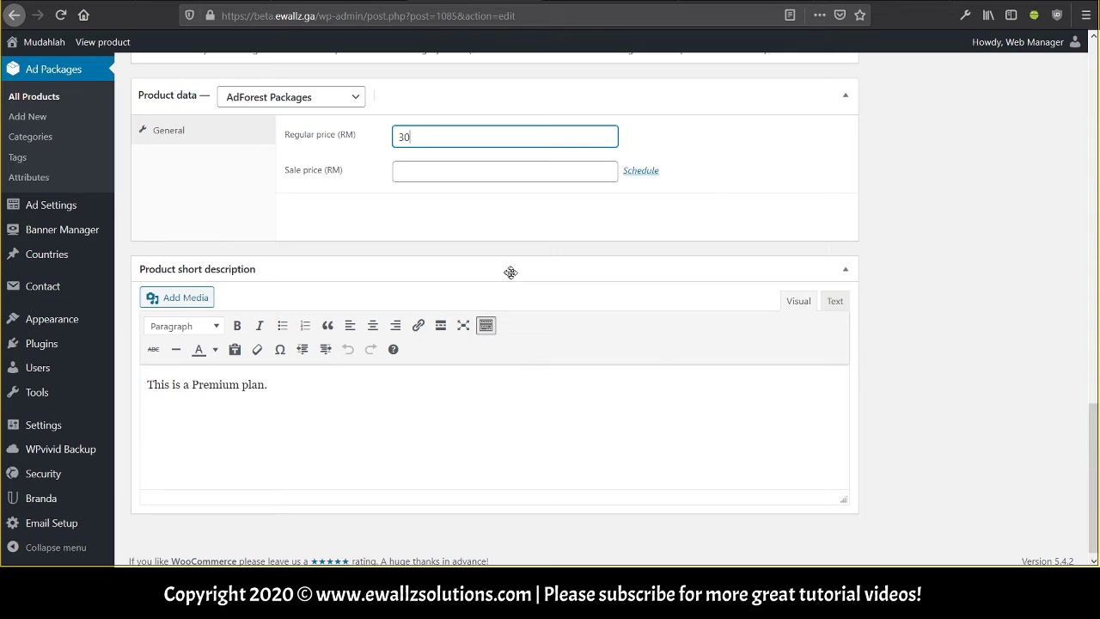
Step: Recheck the Premium 10 package's title, expiry period and number of simple ads
scroll(512, 275, "up", 6)
scroll(513, 292, "up", 4)
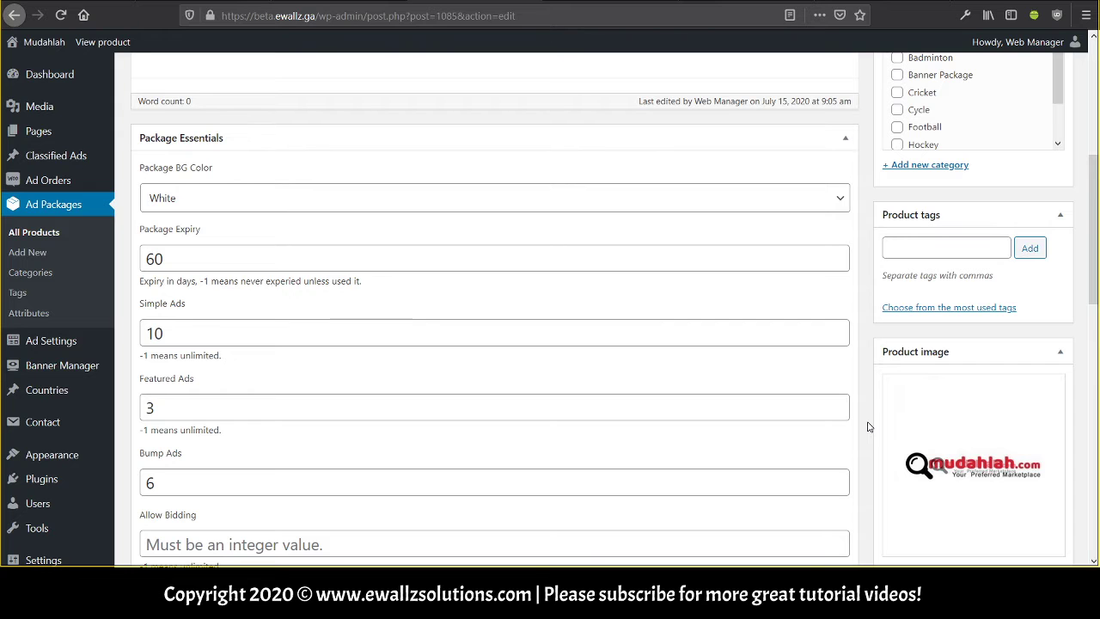
scroll(868, 427, "up", 5)
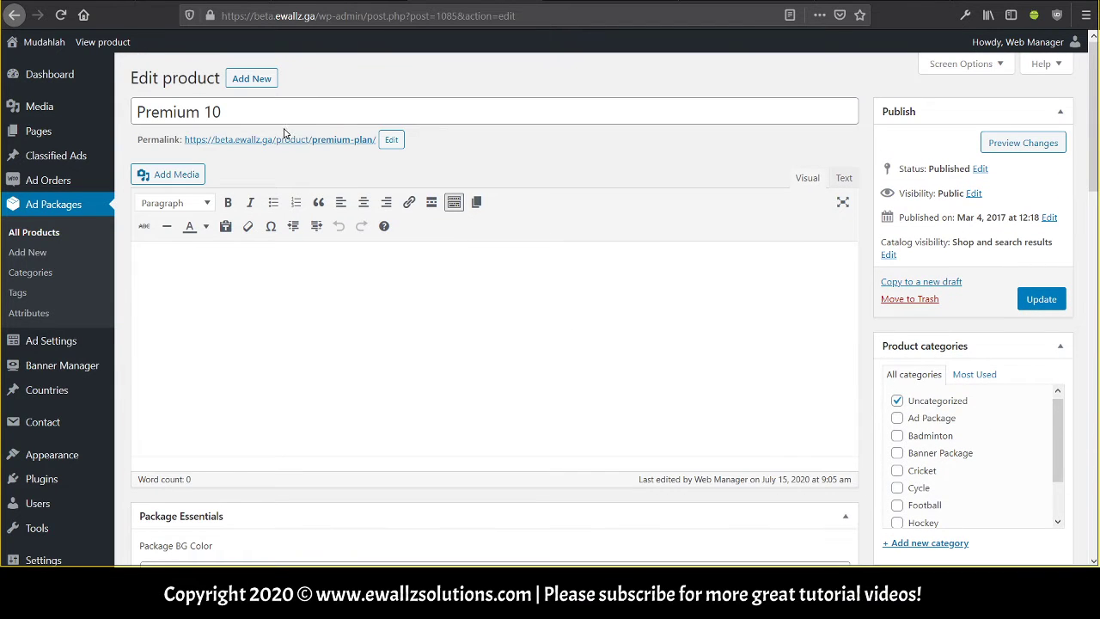
left_click(255, 105)
scroll(289, 263, "down", 5)
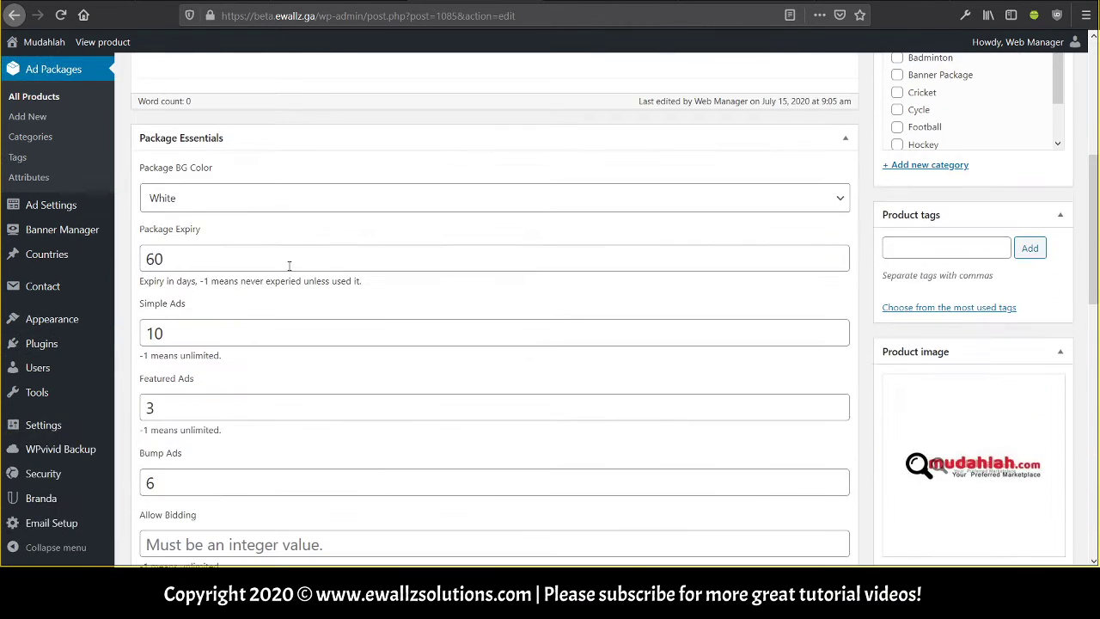
left_click(184, 257)
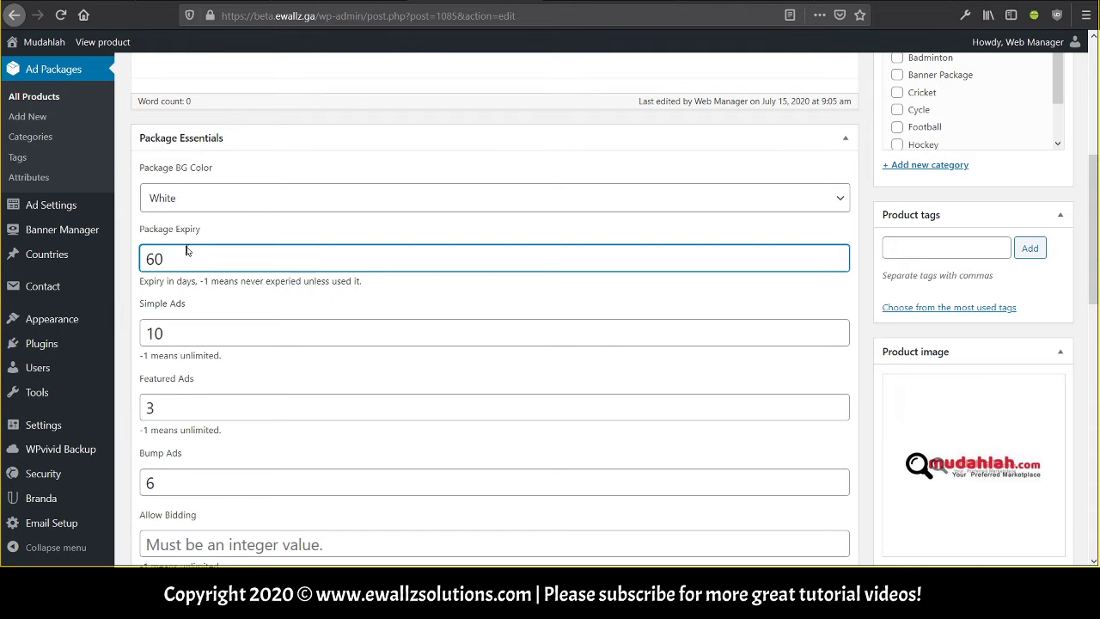
left_click(183, 327)
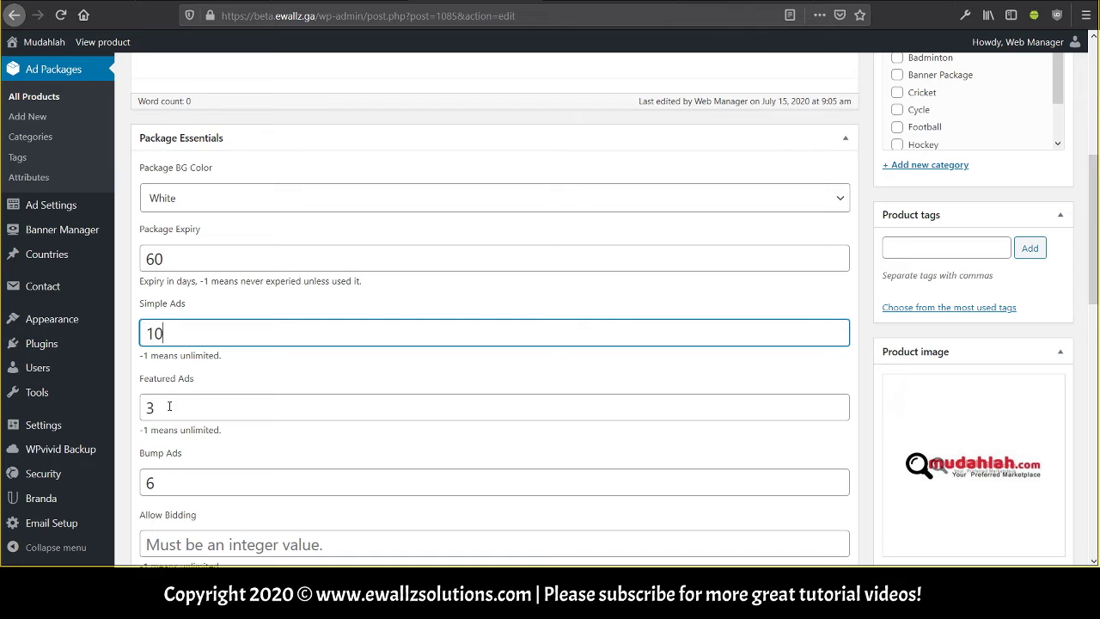
Step: Update the Premium 10 package and return to the list of all products
scroll(169, 407, "up", 5)
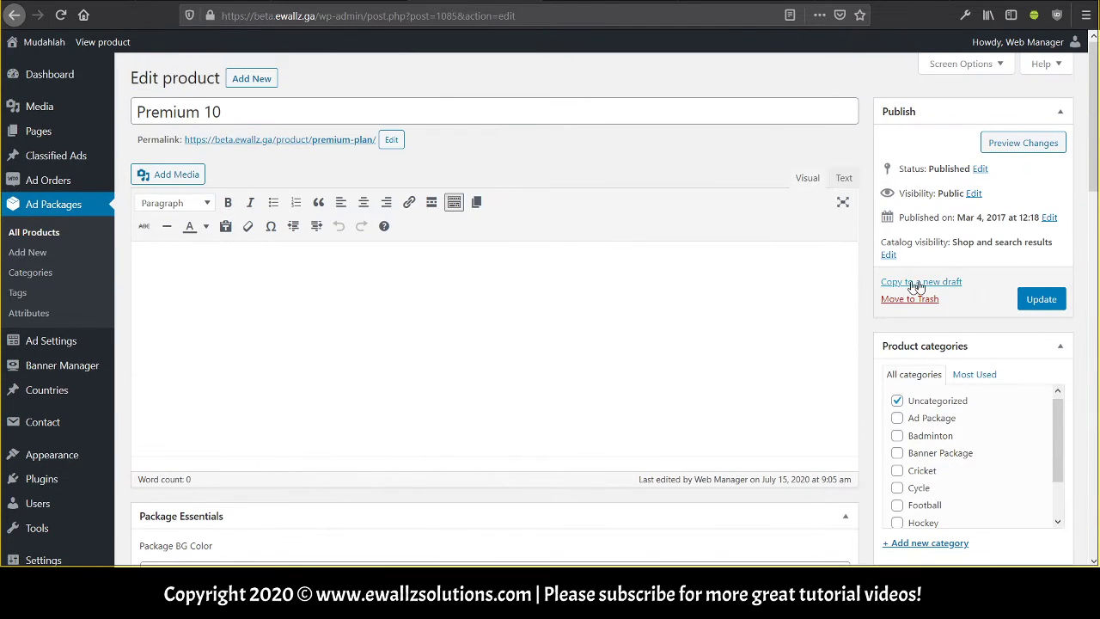
left_click(1053, 302)
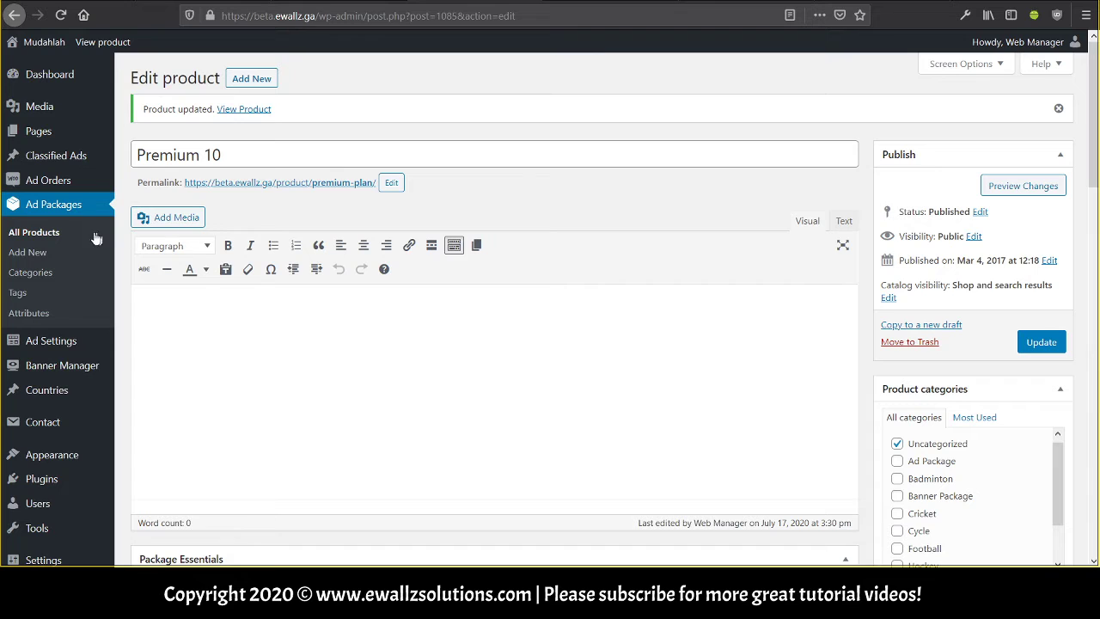
left_click(68, 238)
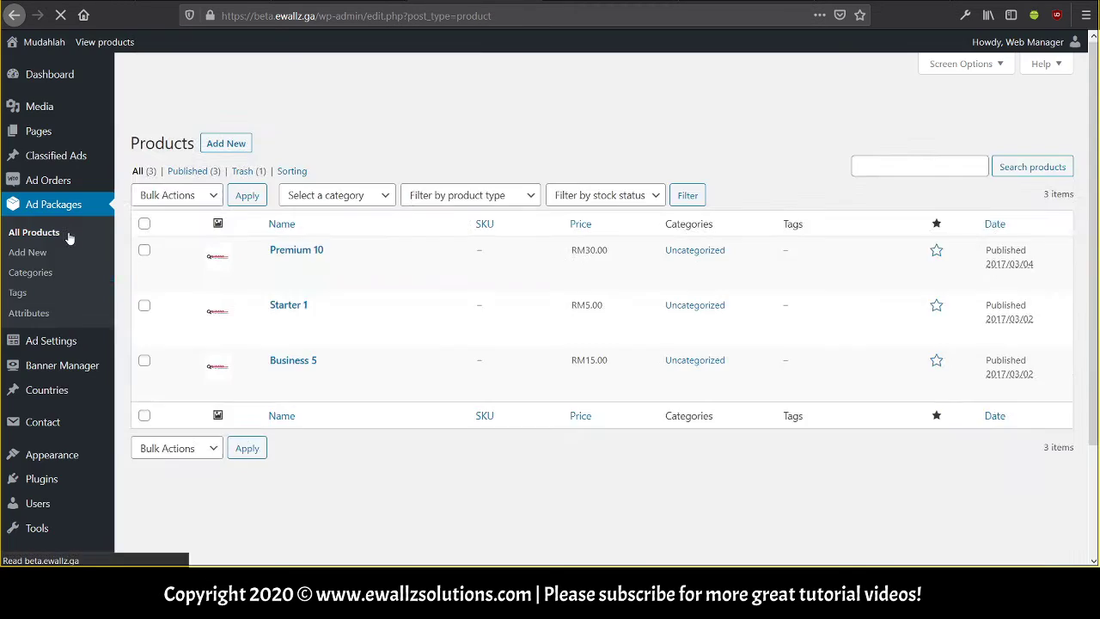
Step: Open the Ad Packages page from the public website's footer and examine the subscription plans offered
mouse_move(303, 215)
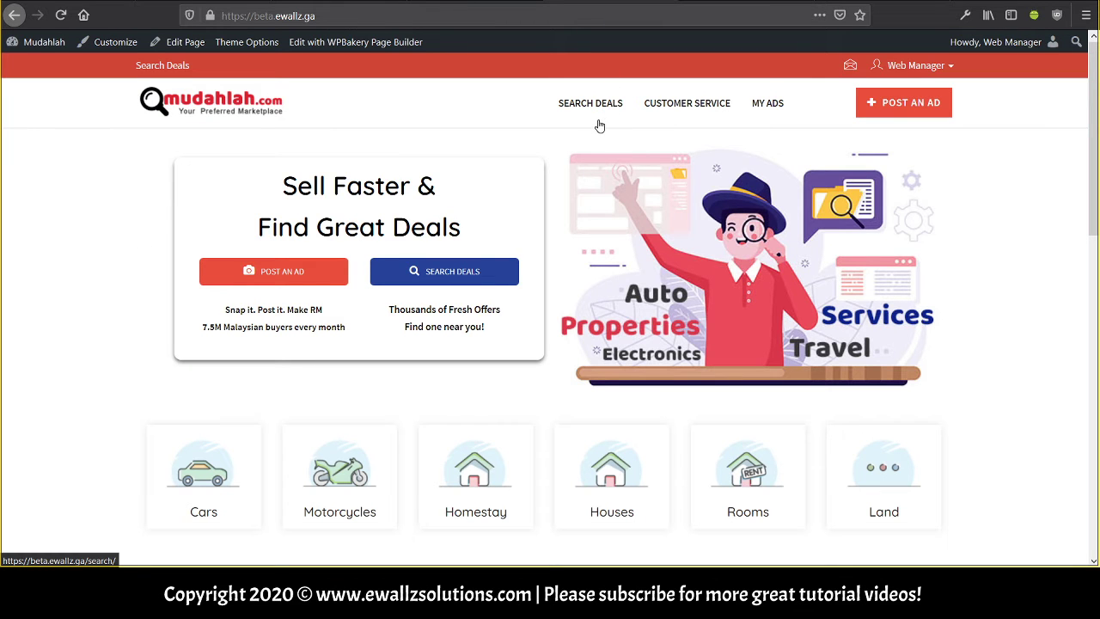
scroll(675, 120, "down", 10)
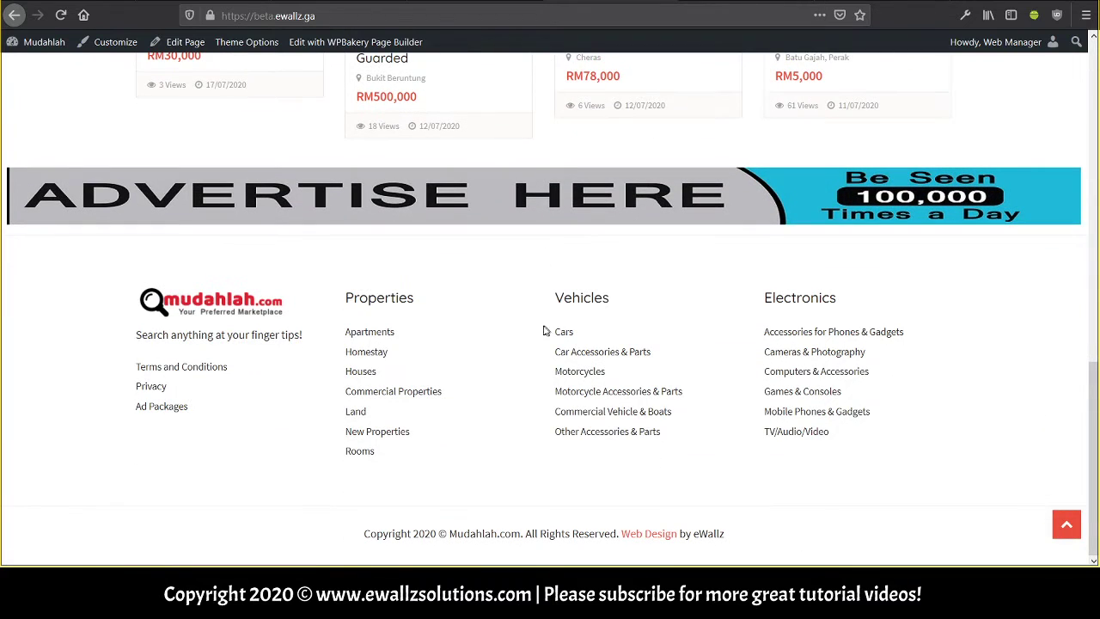
left_click(160, 408)
scroll(536, 315, "up", 10)
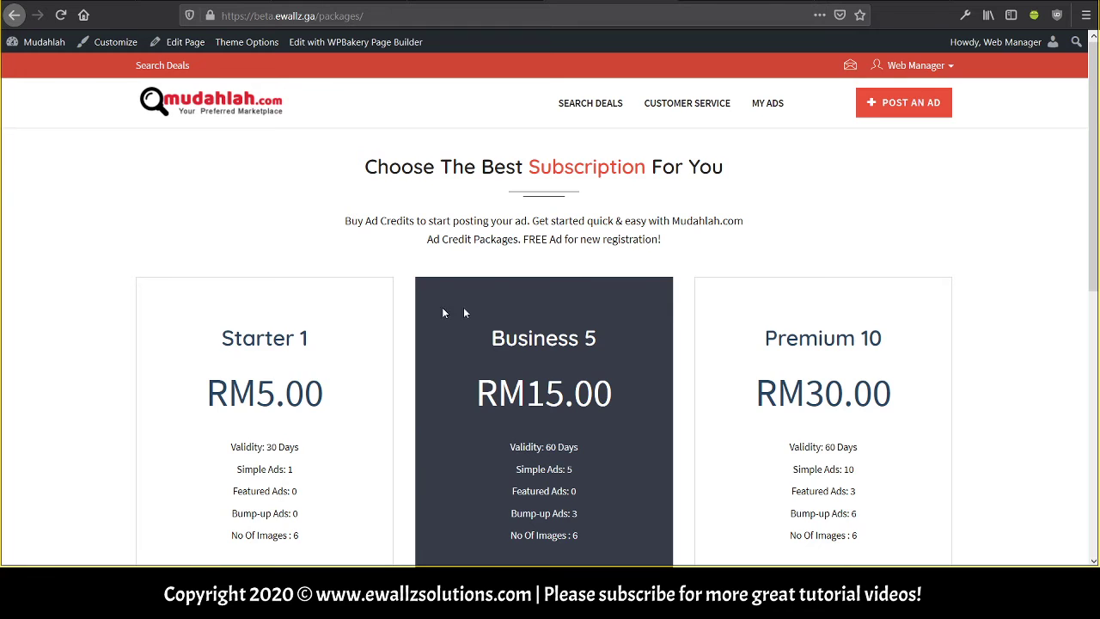
scroll(338, 275, "down", 3)
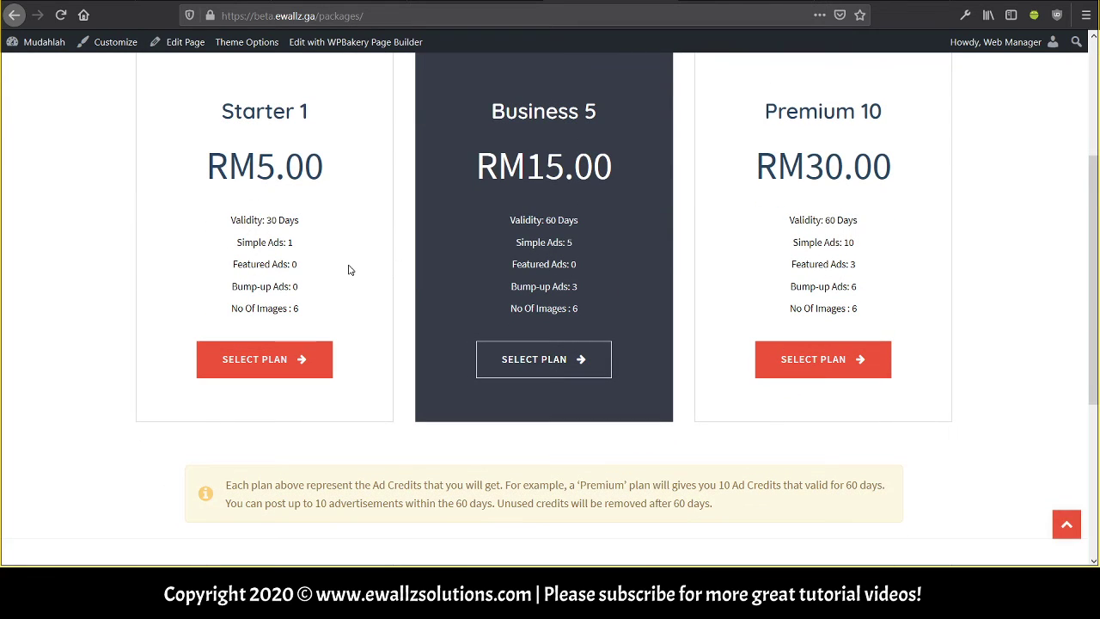
Step: Compare the Starter 1, Business 5 and Premium 10 plans on the public packages page
scroll(347, 270, "up", 2)
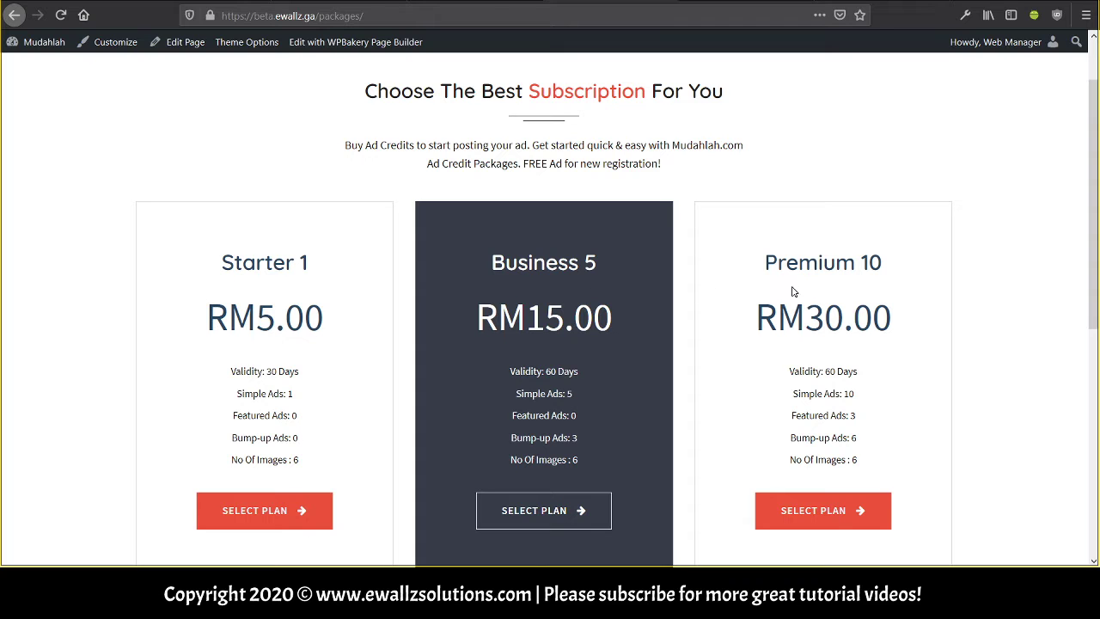
scroll(554, 347, "up", 2)
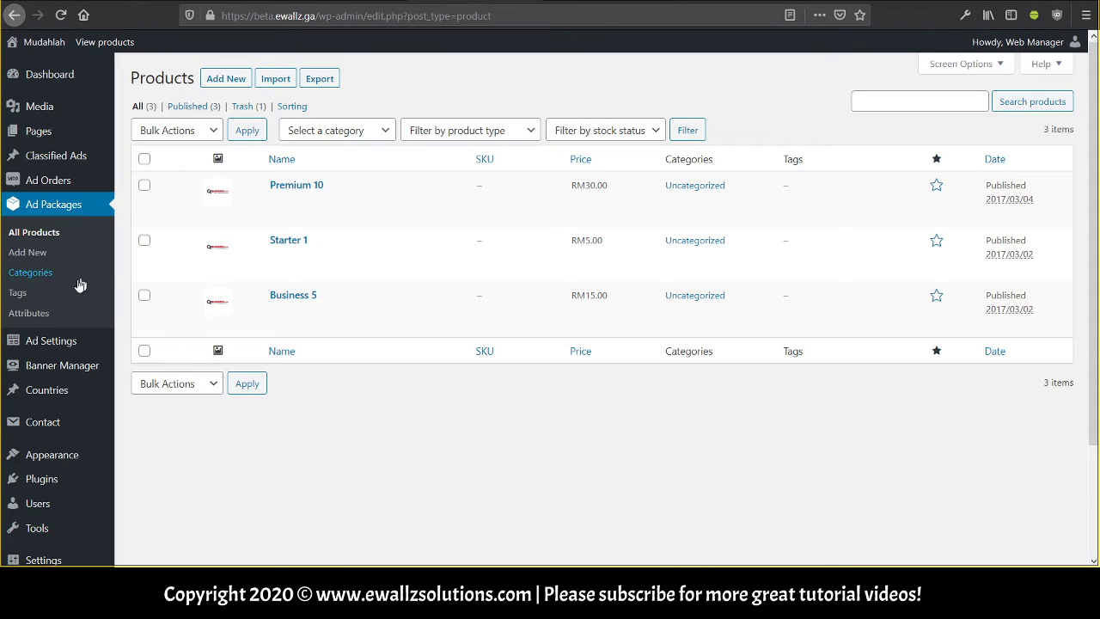
Step: Open Ad Settings and review the general options for countries, communications mode, phone restriction and package order approval
left_click(49, 344)
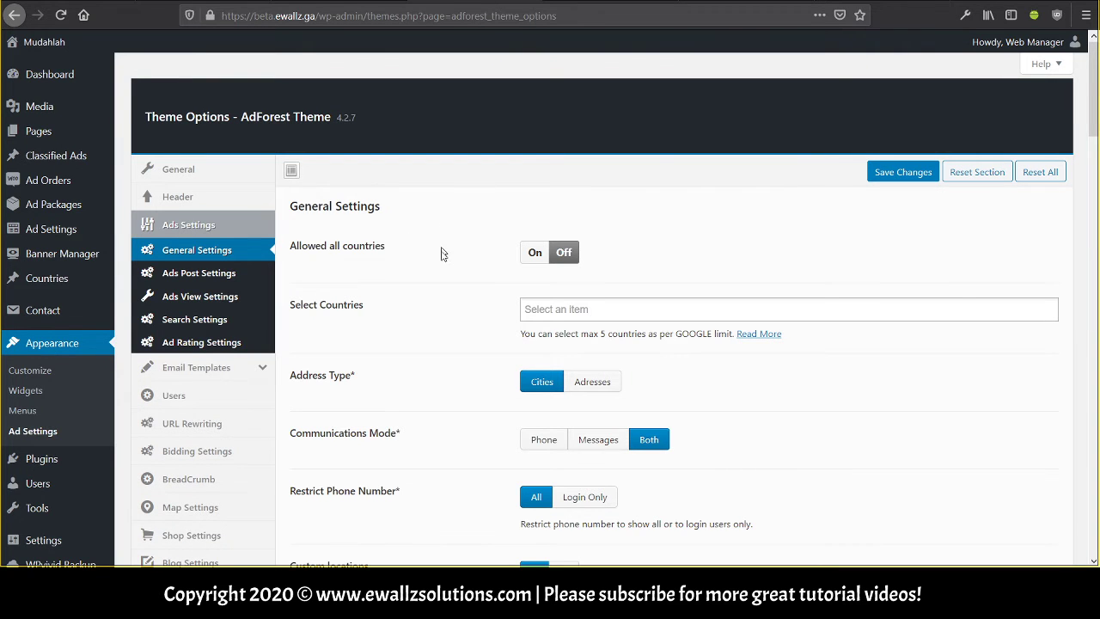
scroll(441, 258, "down", 3)
scroll(441, 261, "down", 1)
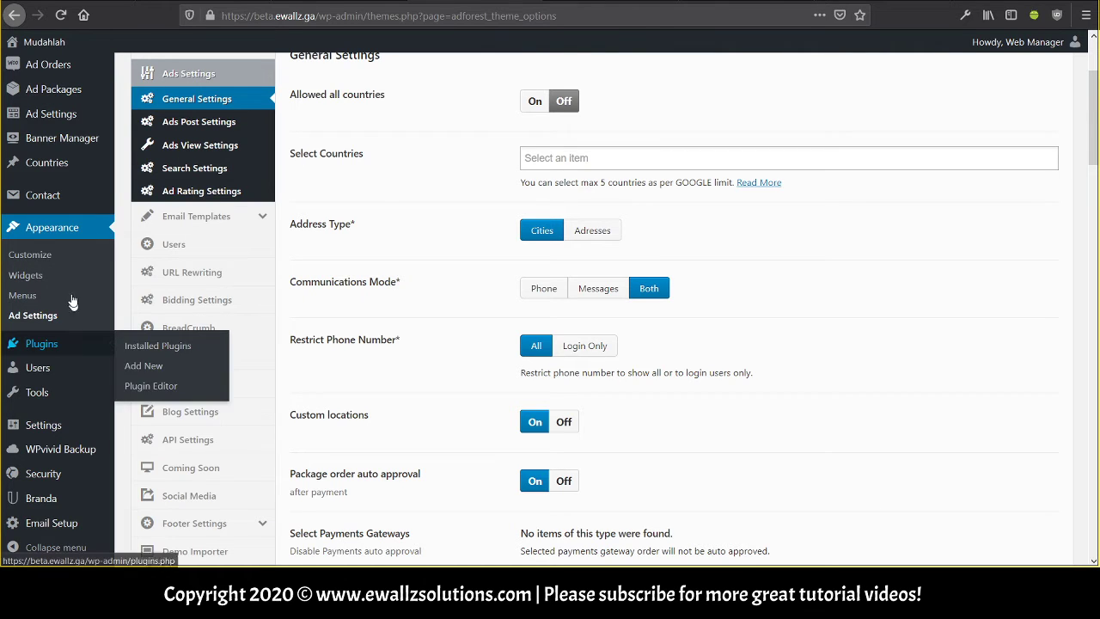
Step: Open the Banner Manager's list of adverts
mouse_move(61, 376)
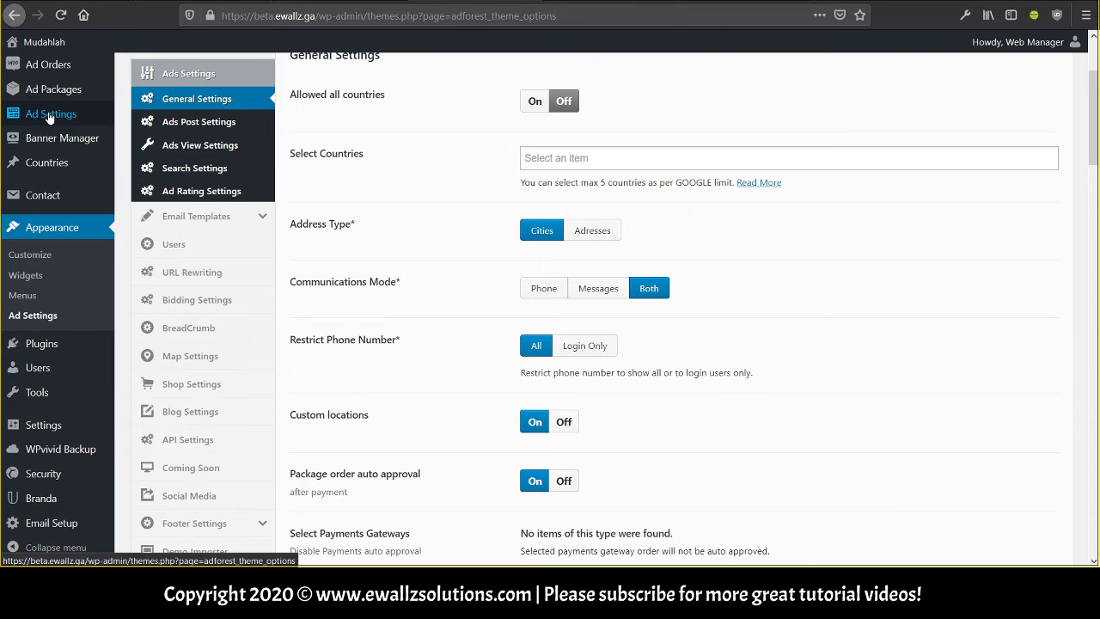
scroll(39, 181, "up", 2)
left_click(41, 258)
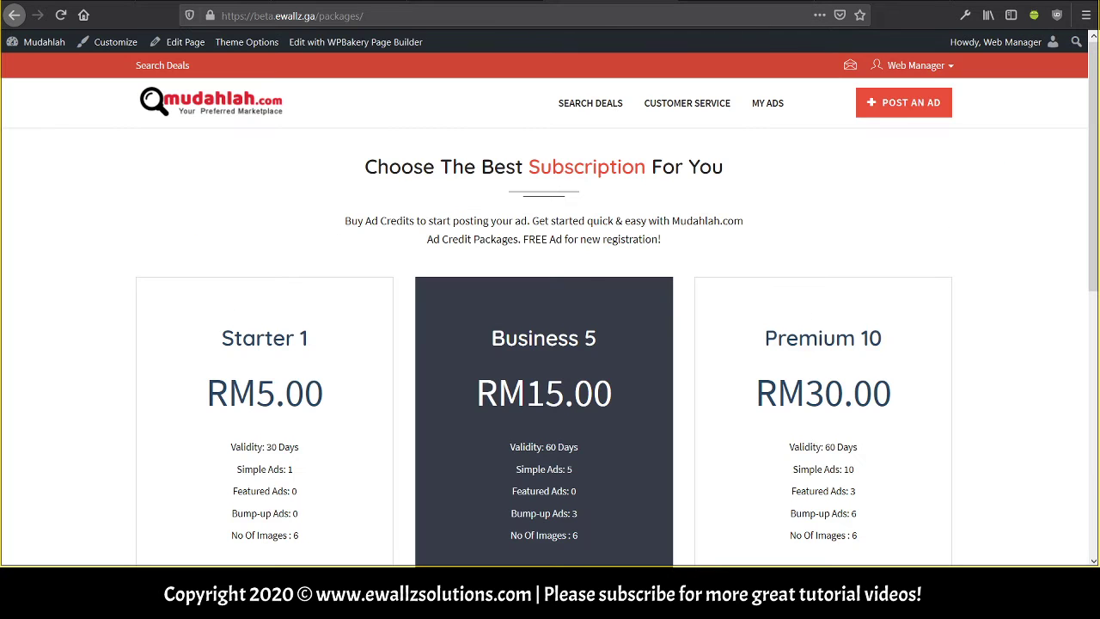
Step: Check the public site's packages page, then open the home page and examine where its advertising banner is placed
scroll(560, 181, "down", 6)
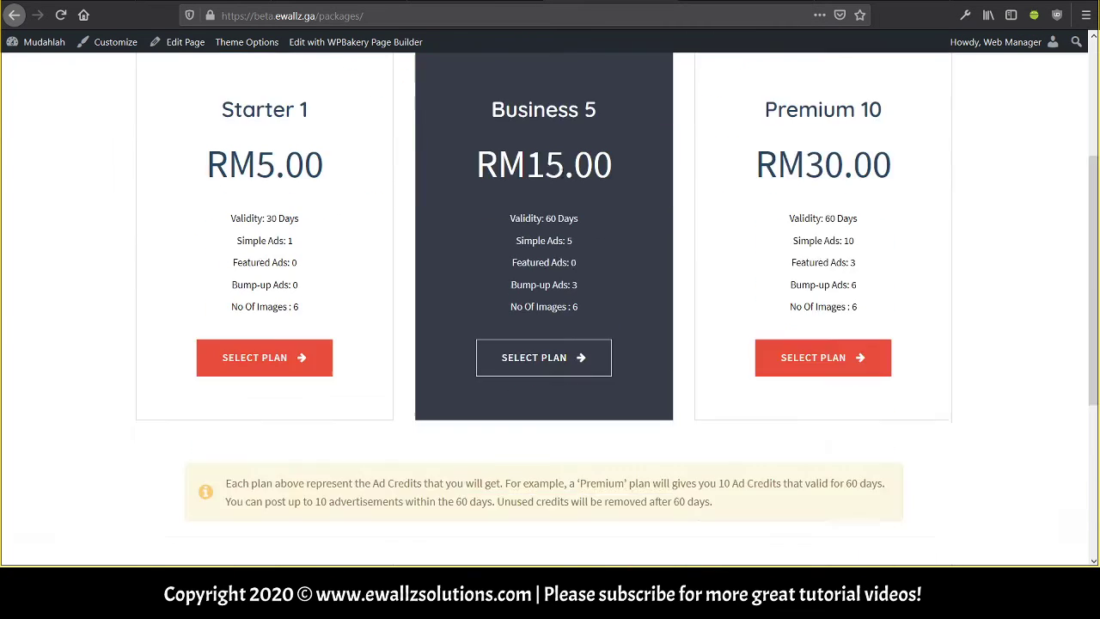
scroll(567, 182, "up", 7)
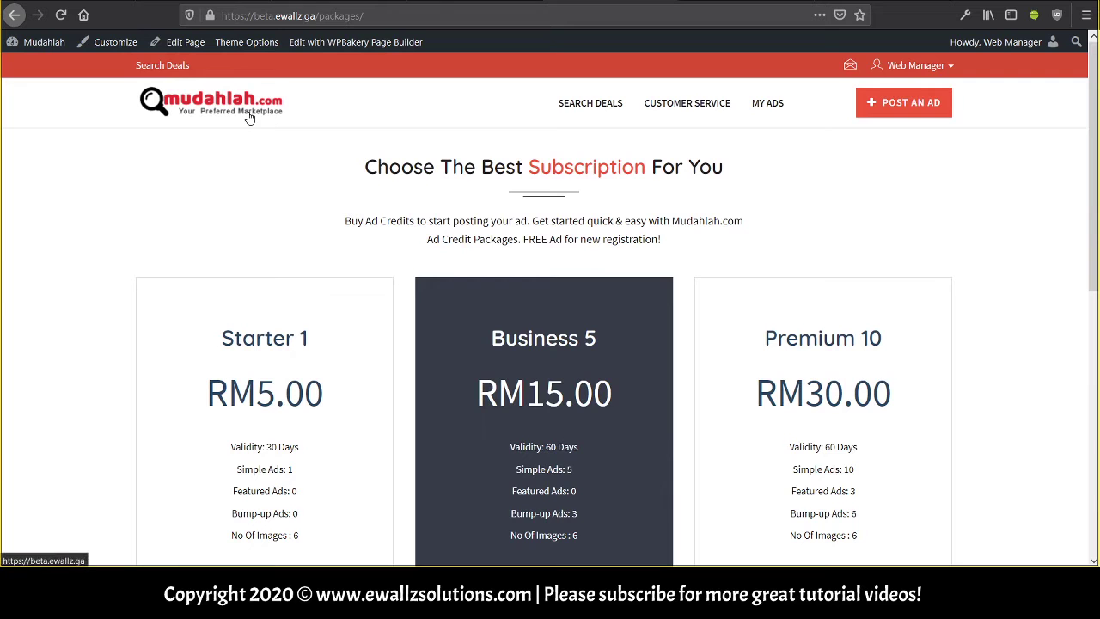
left_click(250, 116)
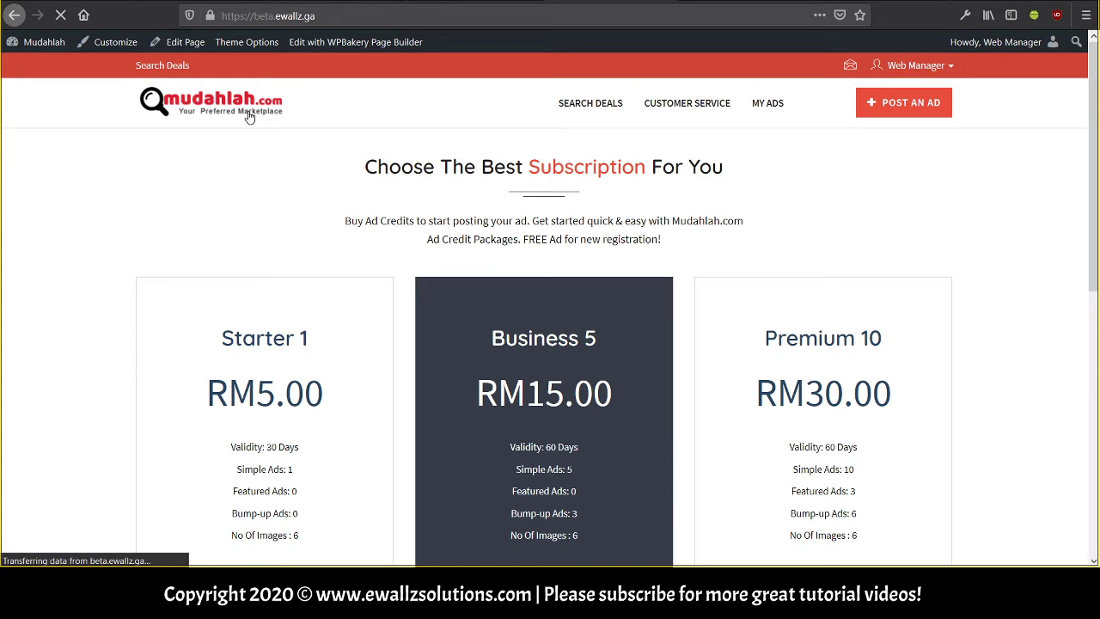
scroll(326, 268, "down", 3)
scroll(326, 268, "down", 6)
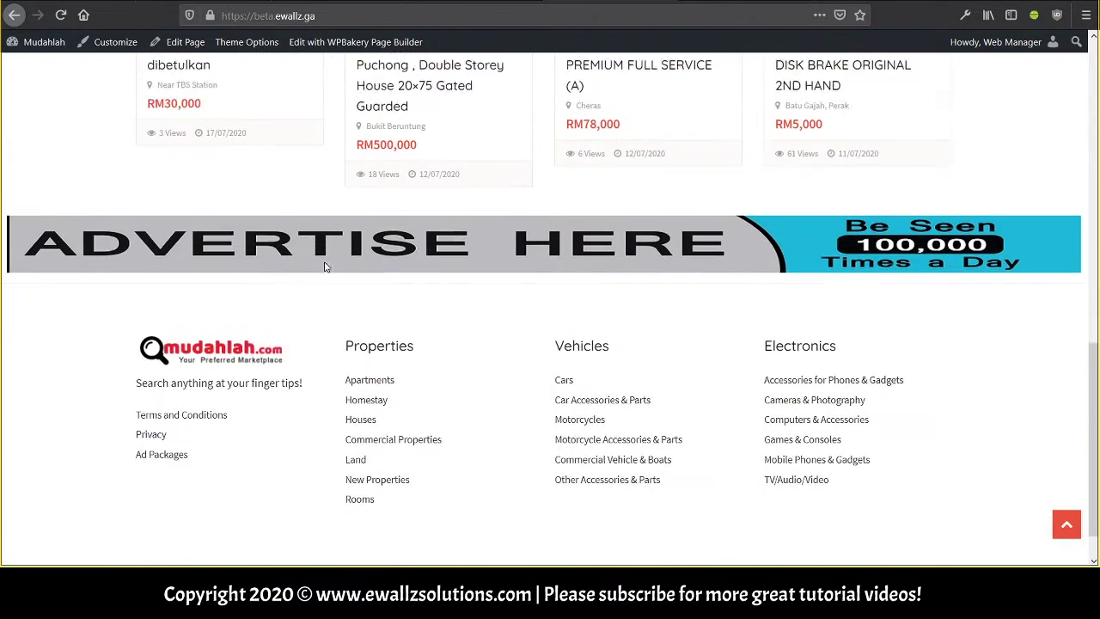
scroll(510, 213, "up", 7)
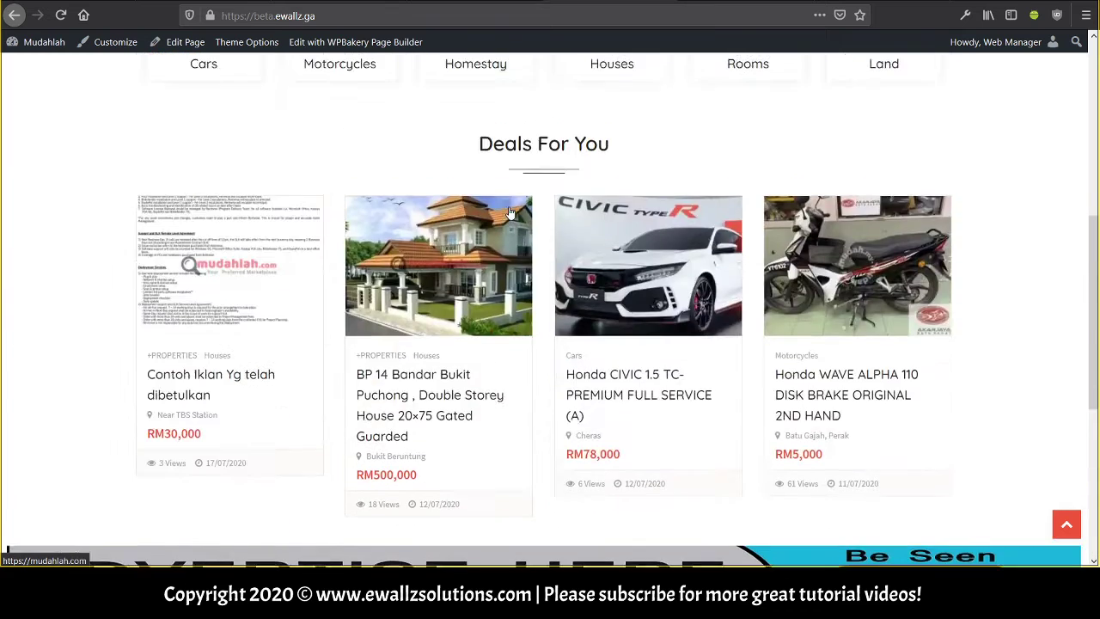
scroll(510, 211, "down", 3)
Step: Open the Bandar Bukit Puchong double storey house ad and examine the banner placements throughout its page
left_click(453, 300)
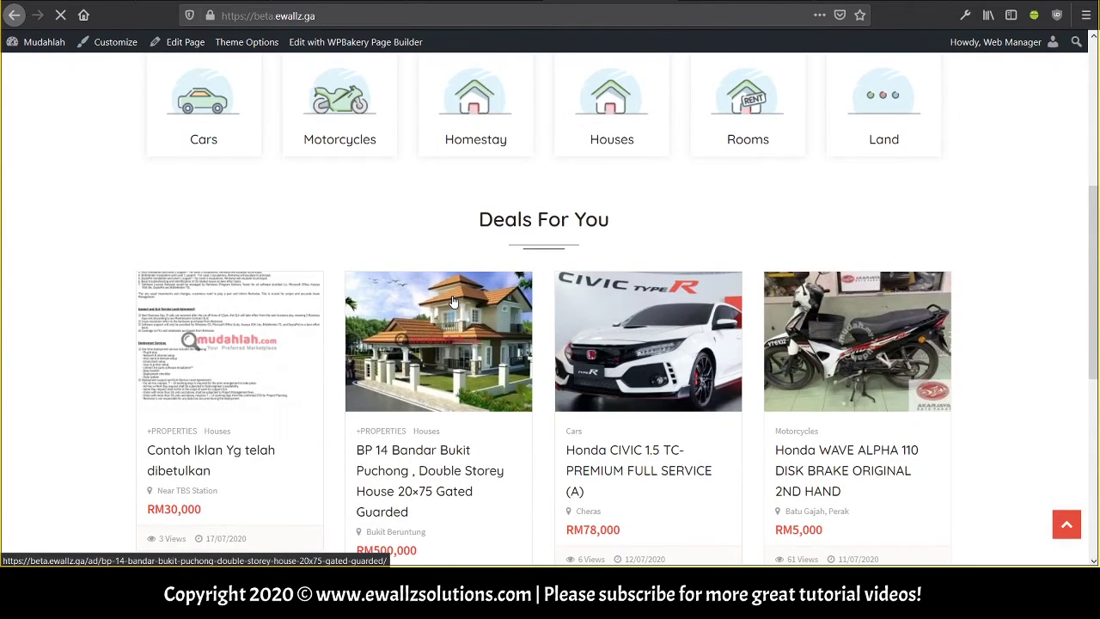
scroll(453, 301, "up", 3)
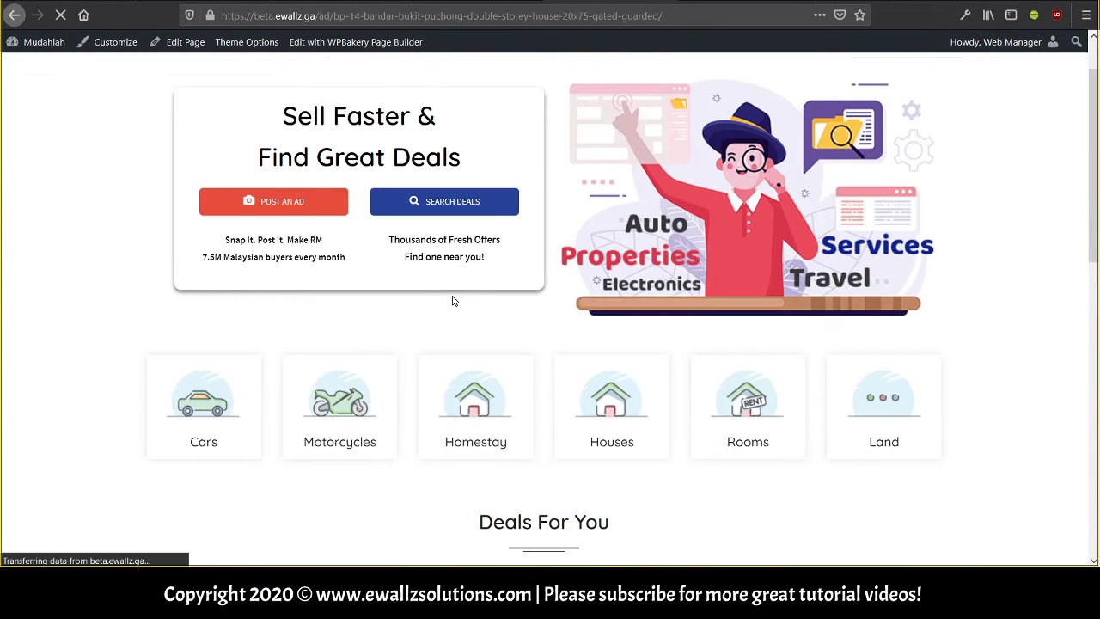
scroll(454, 300, "down", 5)
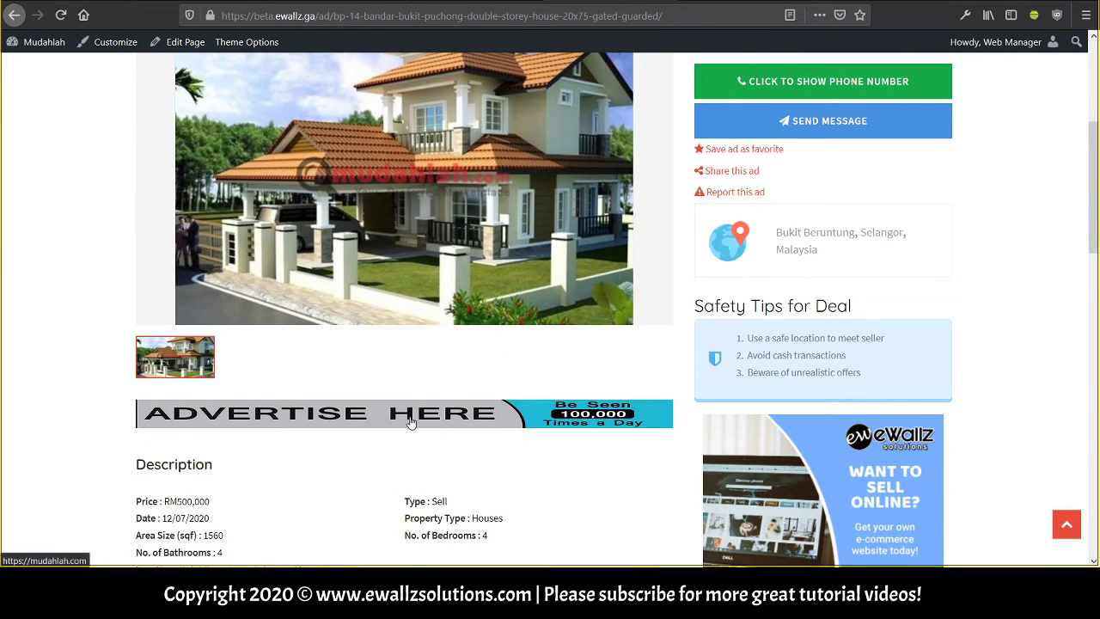
scroll(412, 410, "down", 3)
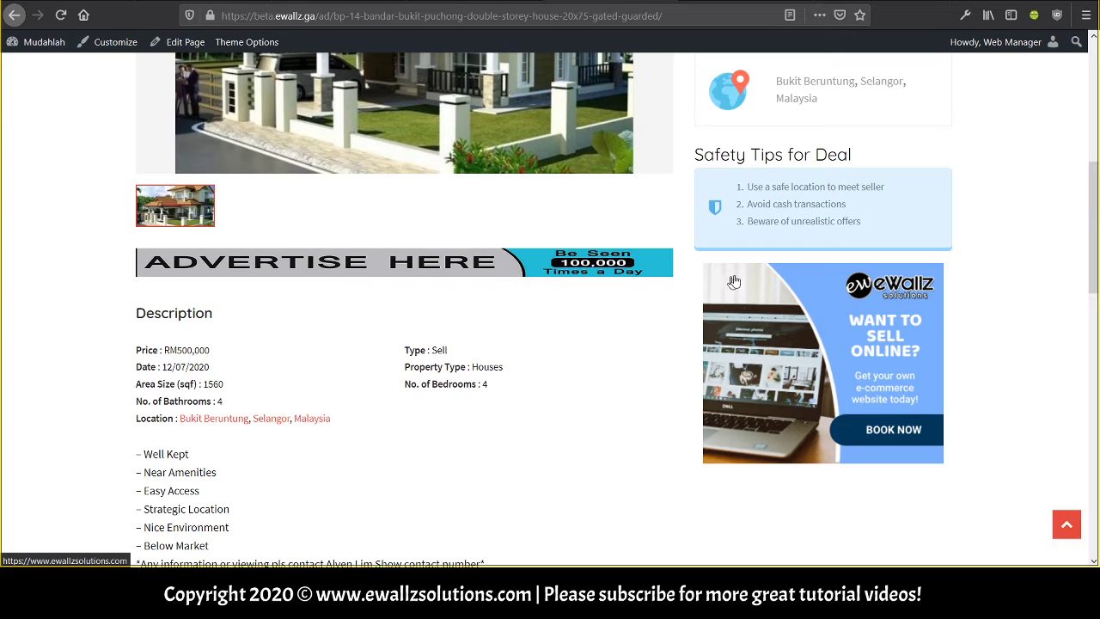
scroll(403, 220, "down", 8)
scroll(404, 266, "down", 5)
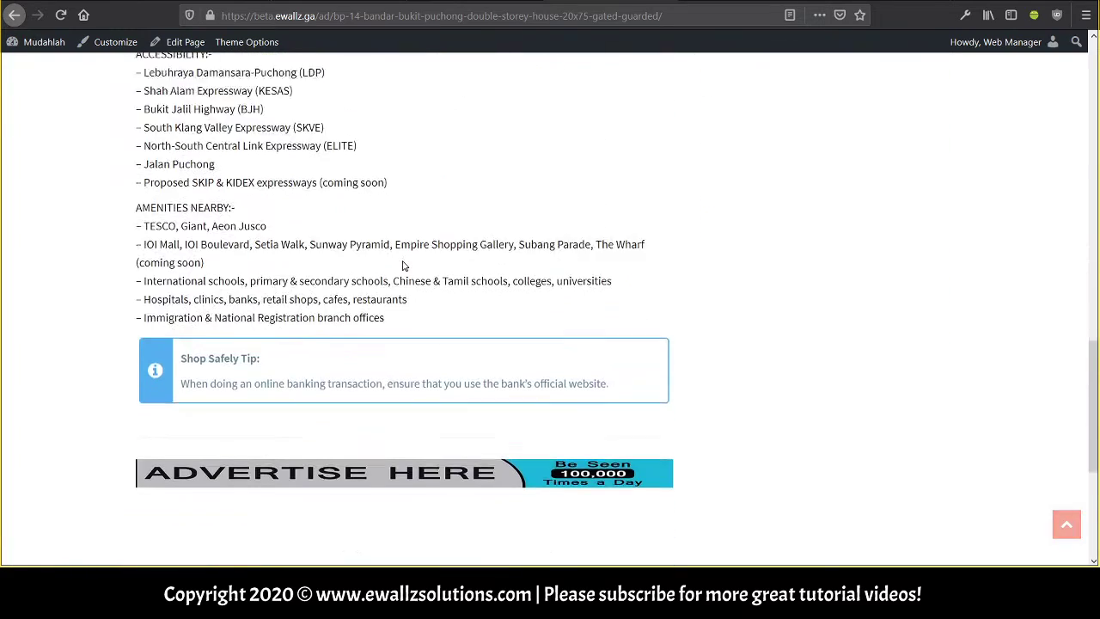
scroll(559, 395, "up", 16)
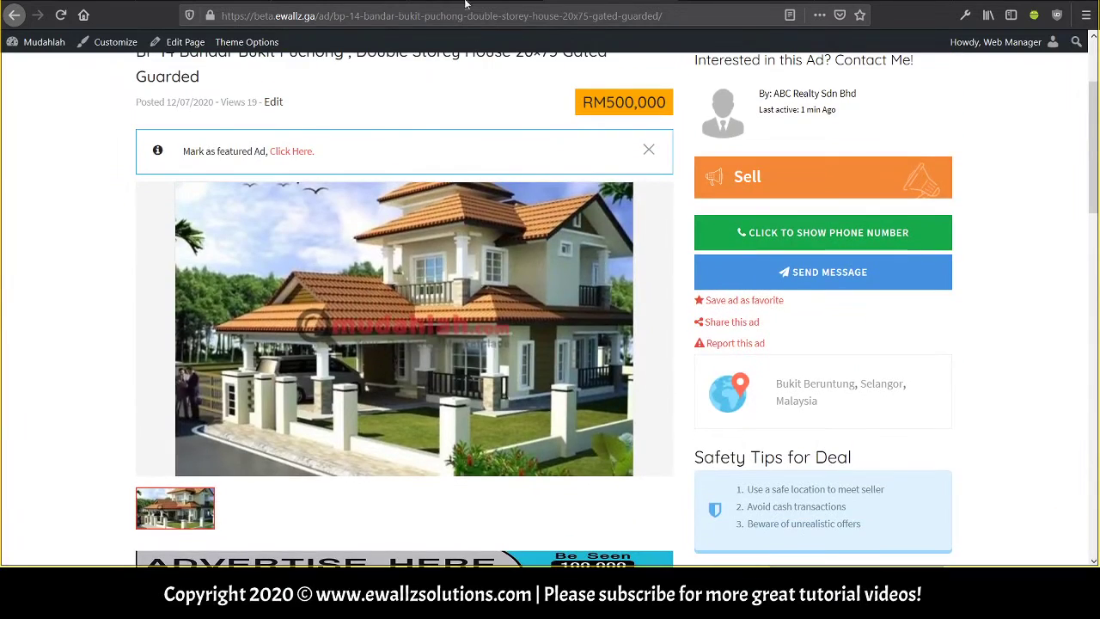
Step: Return to the Banner Manager's adverts and start a new advert titled "Banner panjang"
left_click(464, 3)
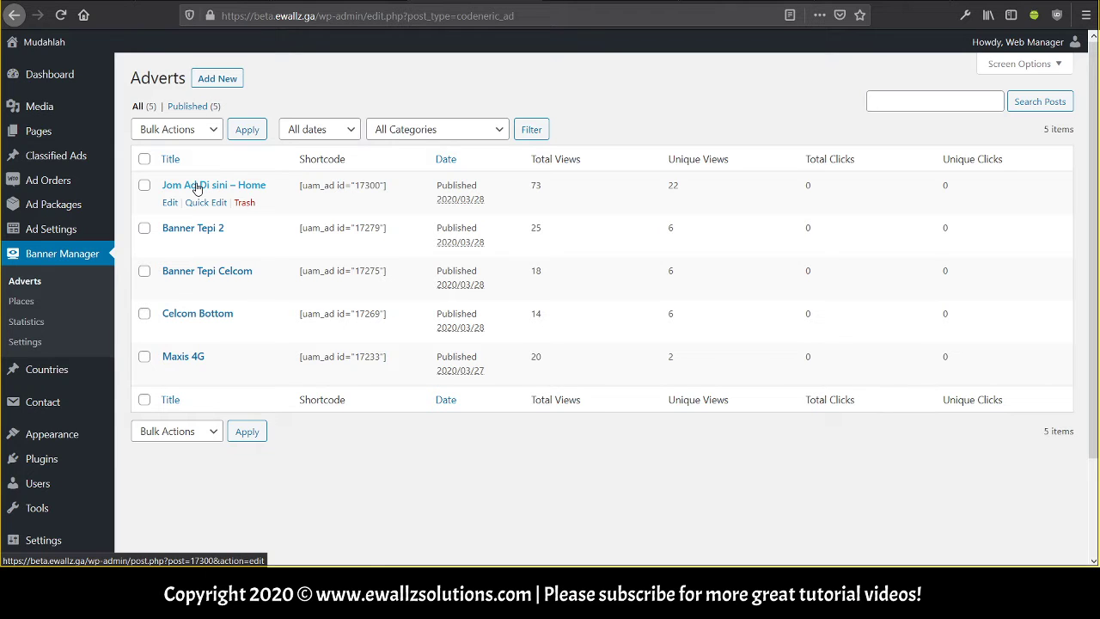
left_click(209, 82)
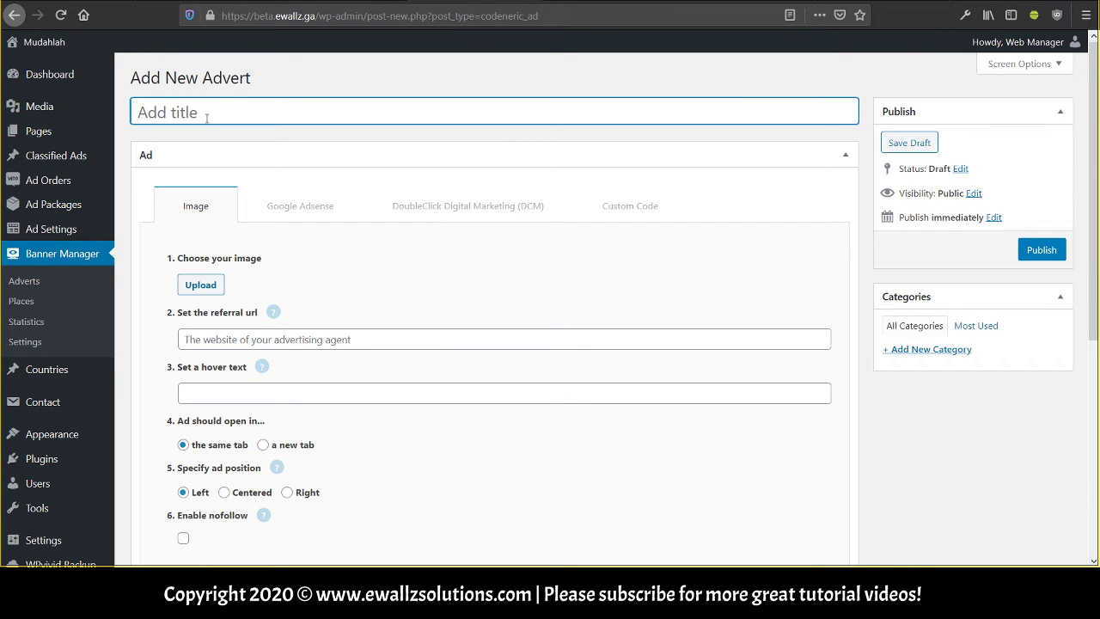
type("Banner panjang")
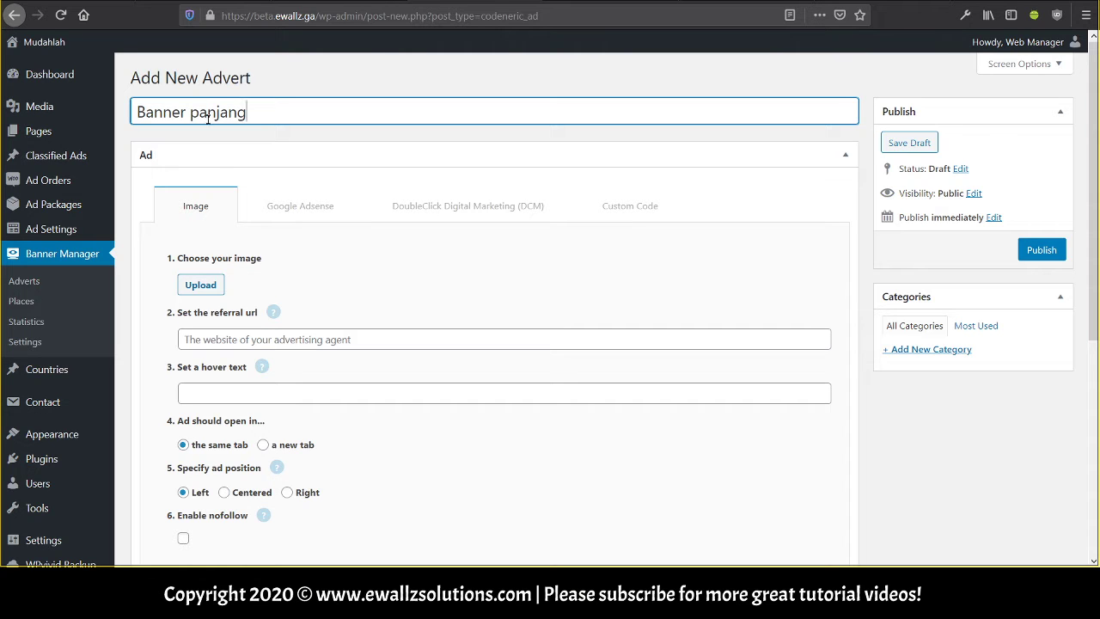
Step: Choose the existing "Advertise Here" banner, iklandisini.jpg, from the media library as the advert's image
scroll(301, 135, "down", 2)
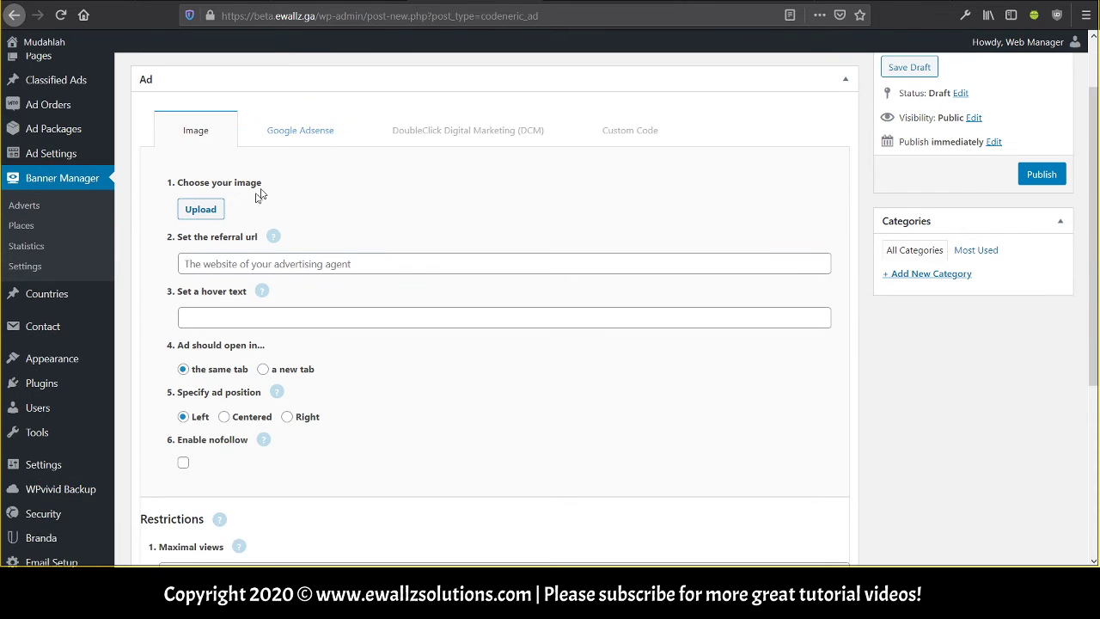
left_click(206, 216)
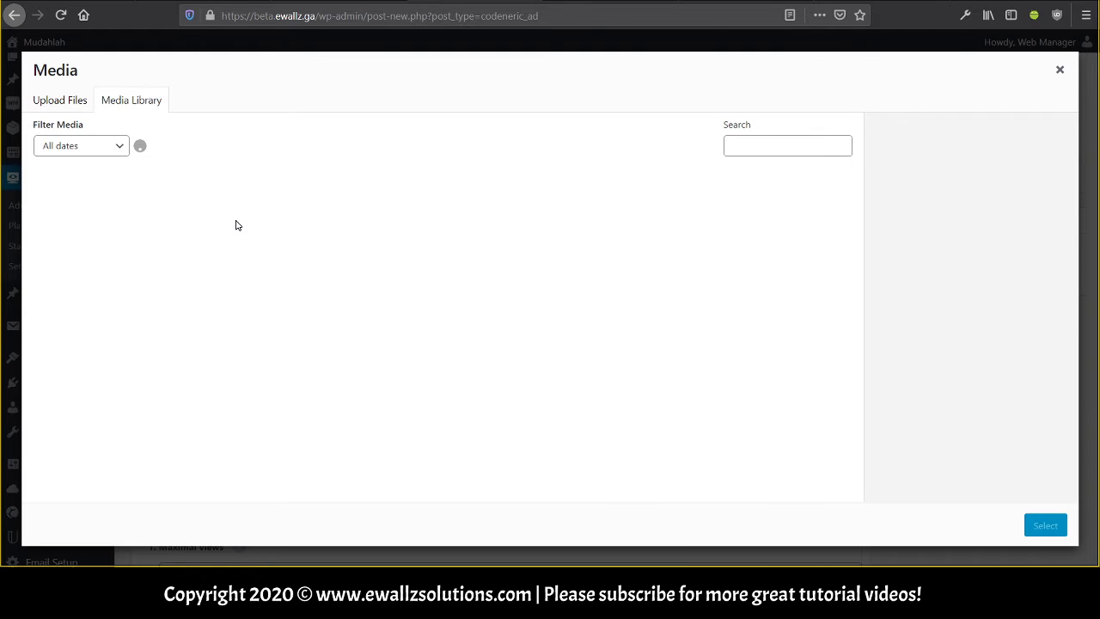
scroll(379, 300, "down", 3)
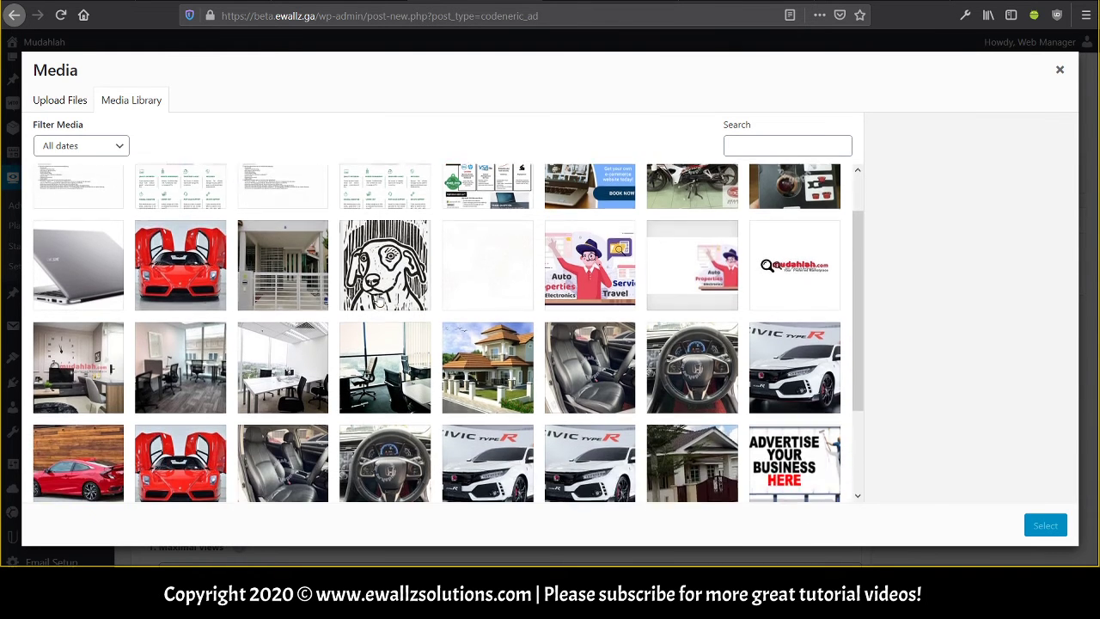
scroll(379, 300, "down", 1)
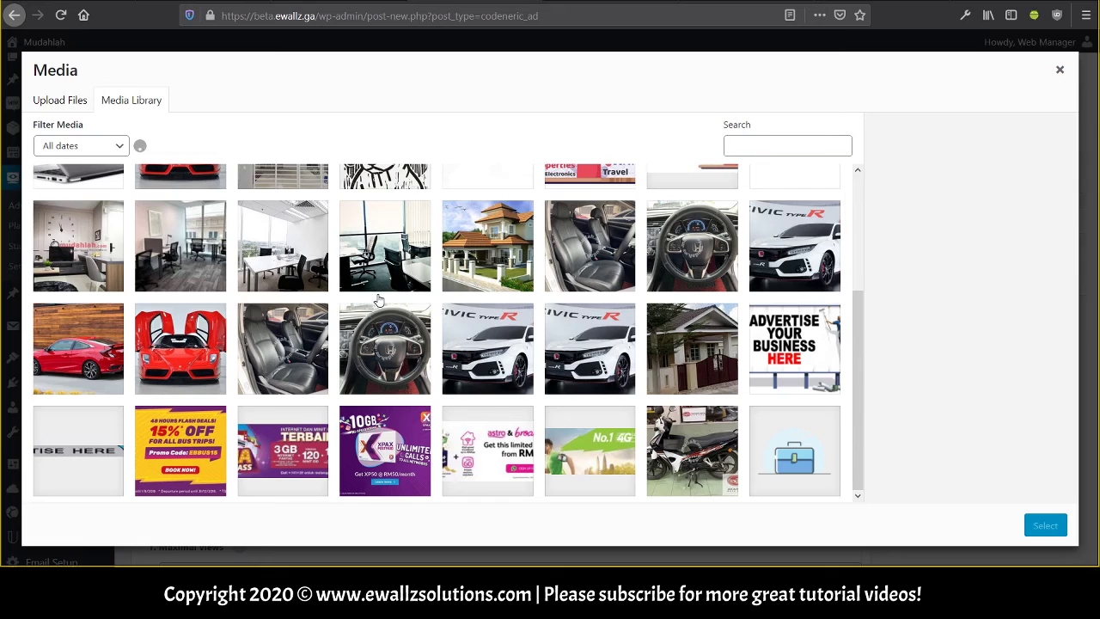
left_click(93, 446)
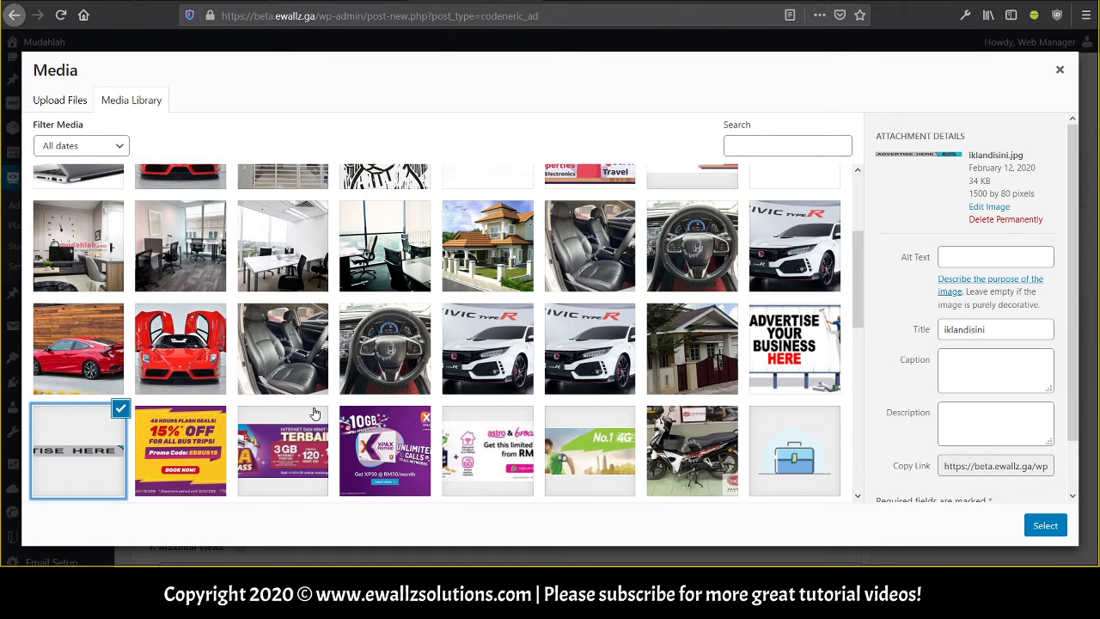
left_click(1046, 531)
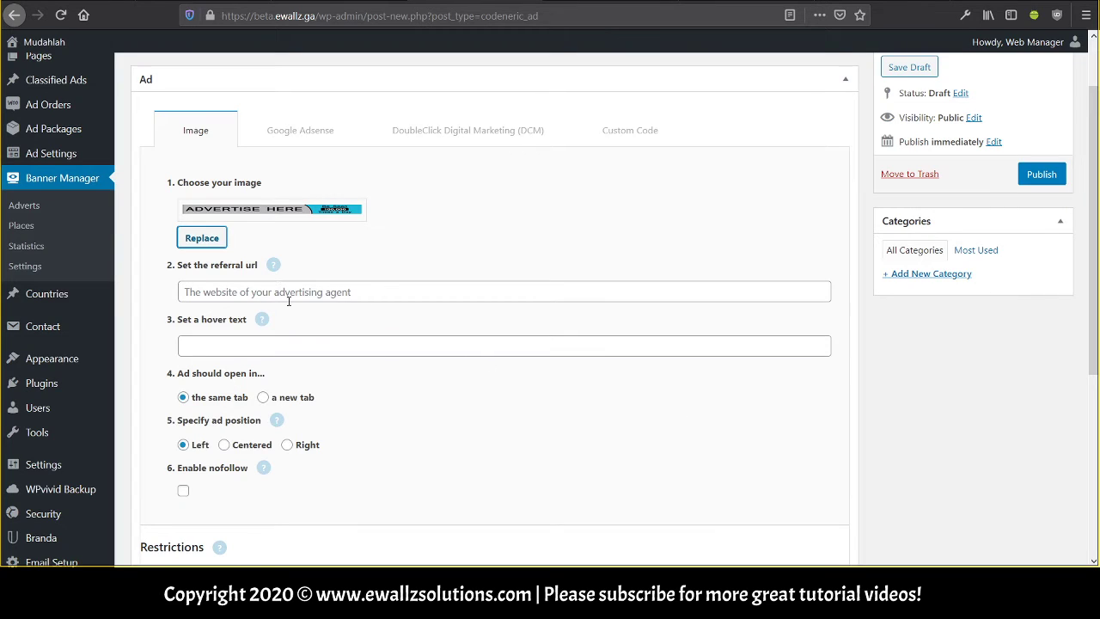
Step: Examine the new advert's referral URL and hover text fields and its chosen image, leaving both fields empty
left_click(235, 293)
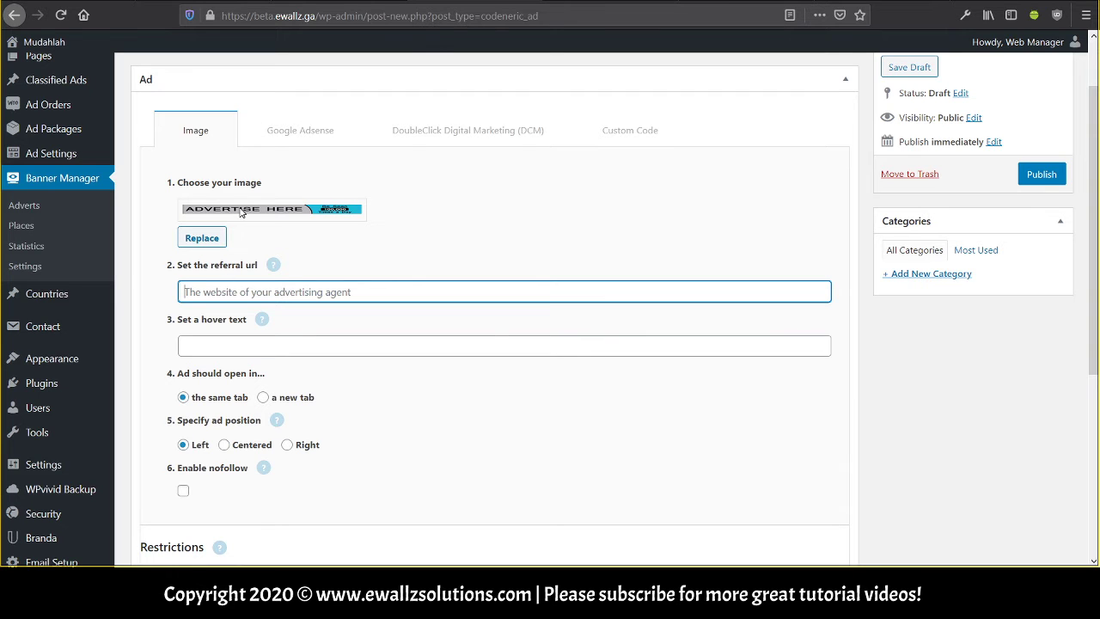
left_click(212, 346)
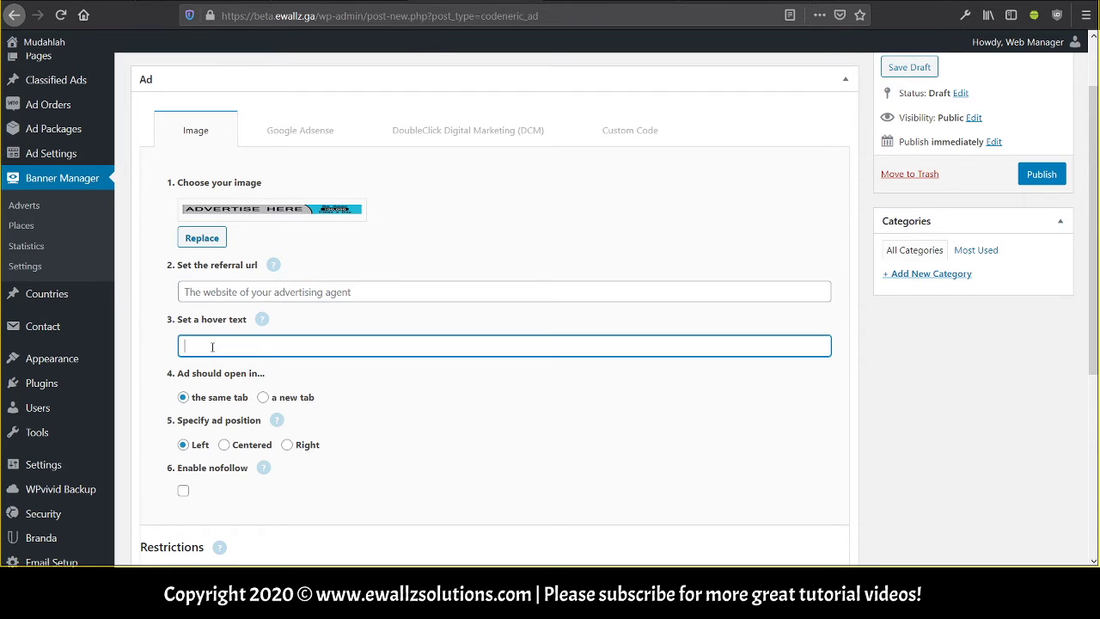
scroll(213, 346, "down", 2)
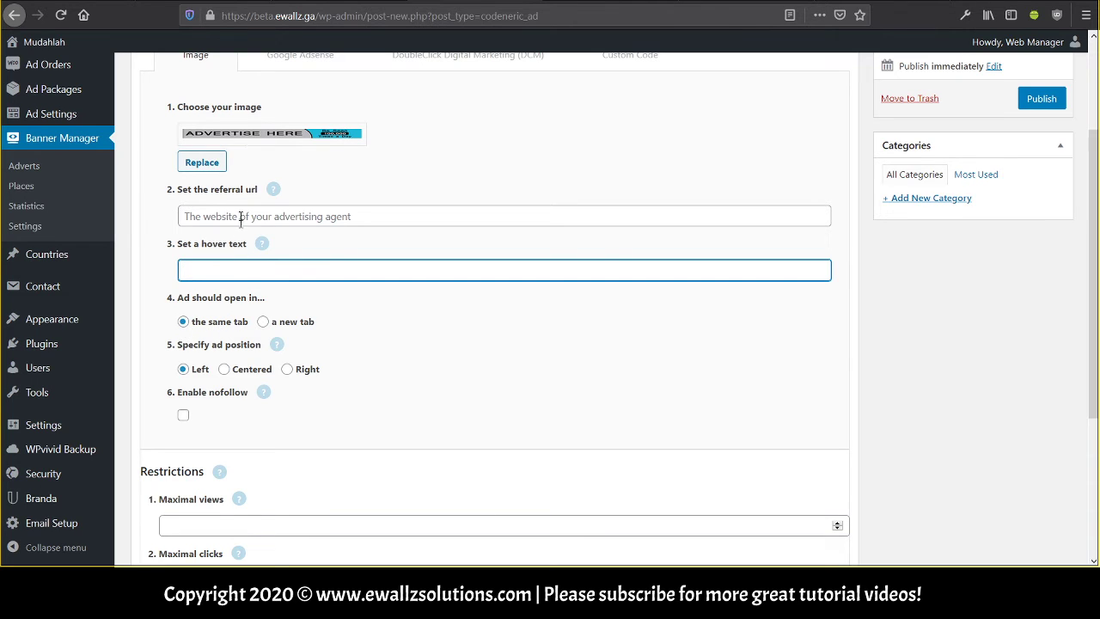
left_click(245, 138)
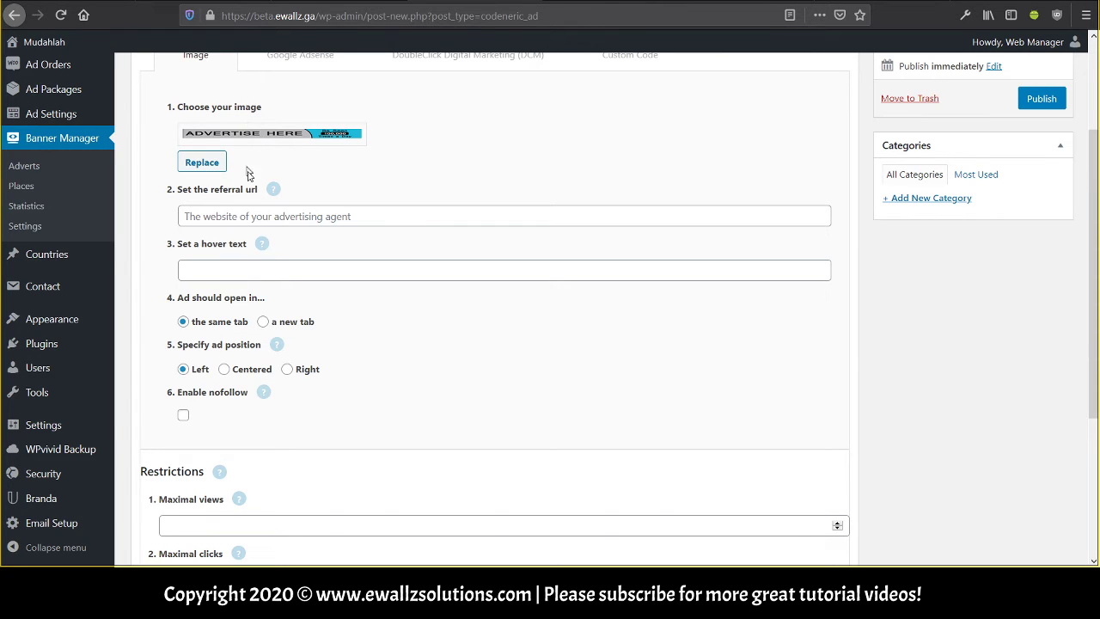
Step: Make the advert open in a new tab and set its position to Left
left_click(263, 322)
left_click(224, 371)
left_click(183, 368)
Step: Set the advert's start date to 01/08/2020 and its end date to 31/08/2020
scroll(187, 374, "down", 3)
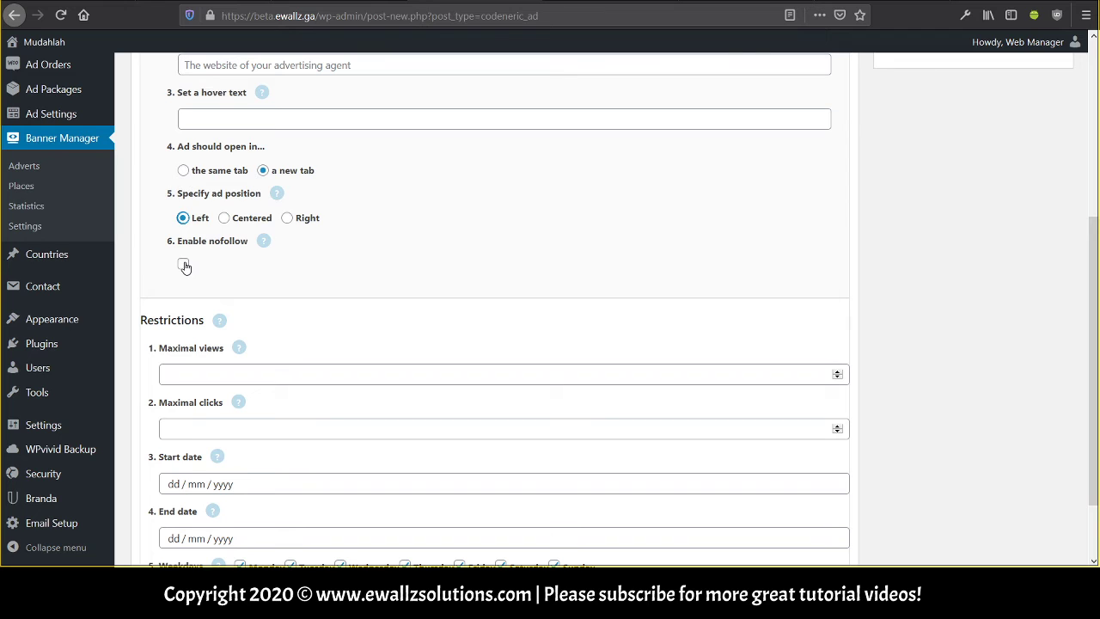
scroll(210, 269, "down", 2)
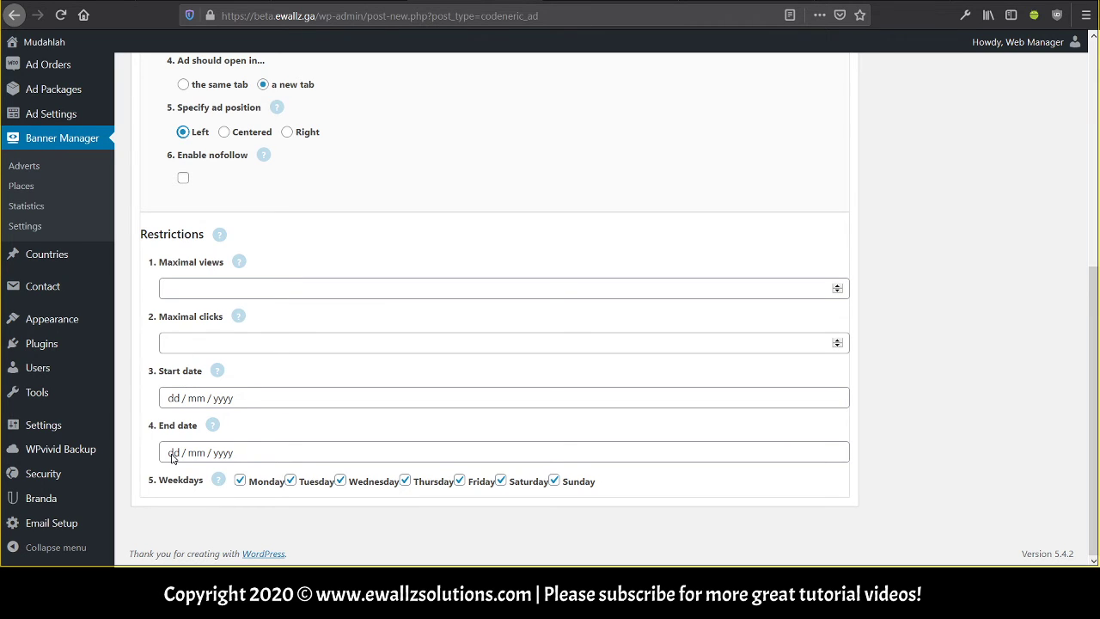
left_click(176, 400)
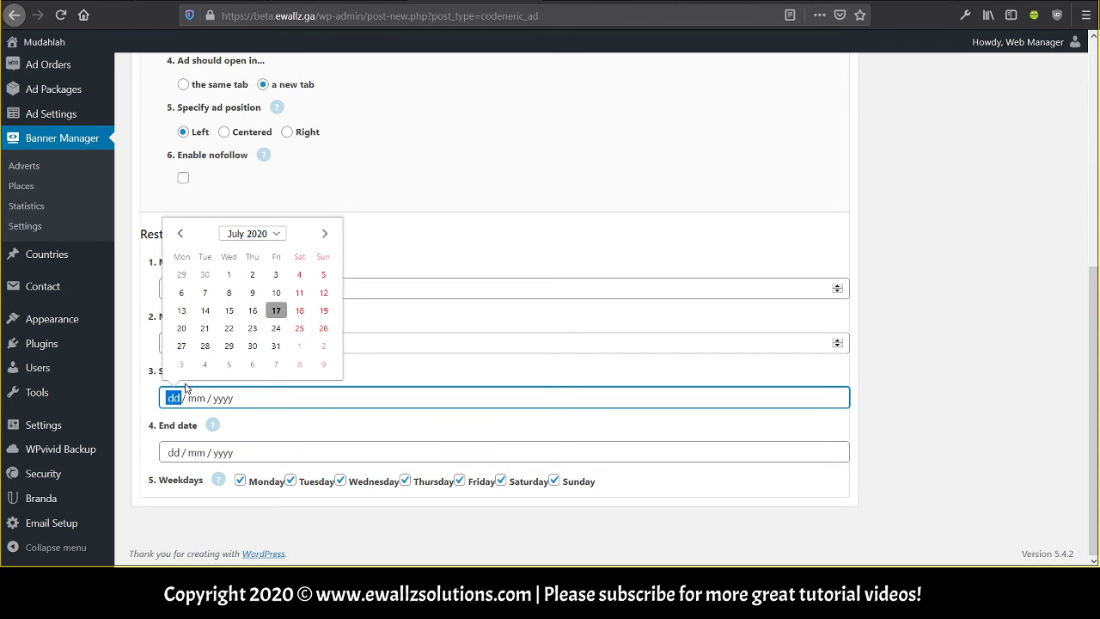
left_click(322, 234)
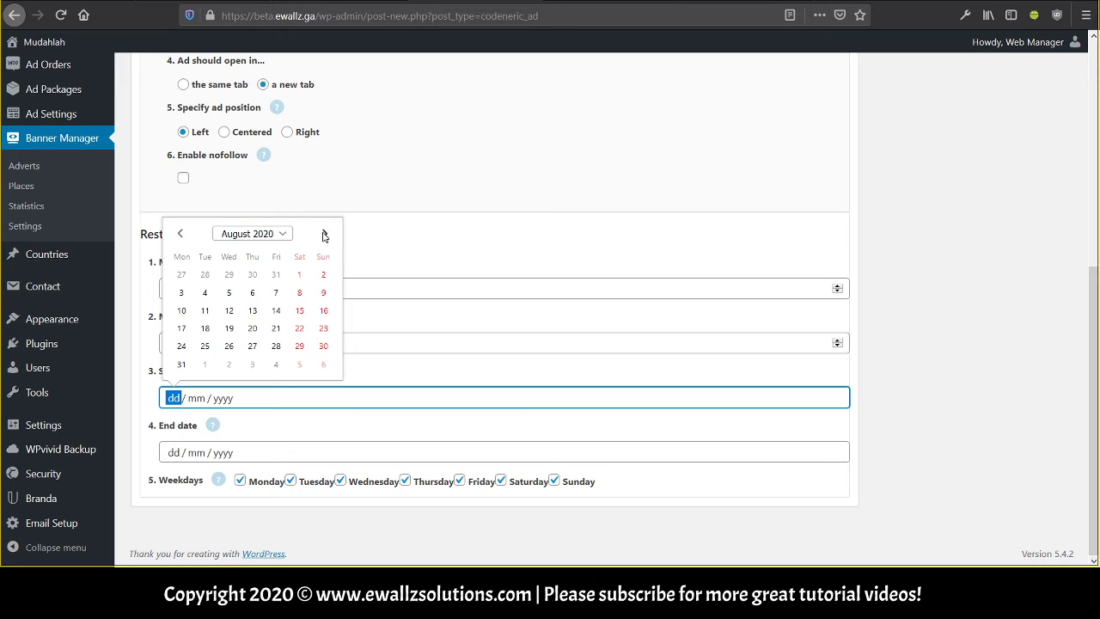
left_click(299, 275)
left_click(237, 454)
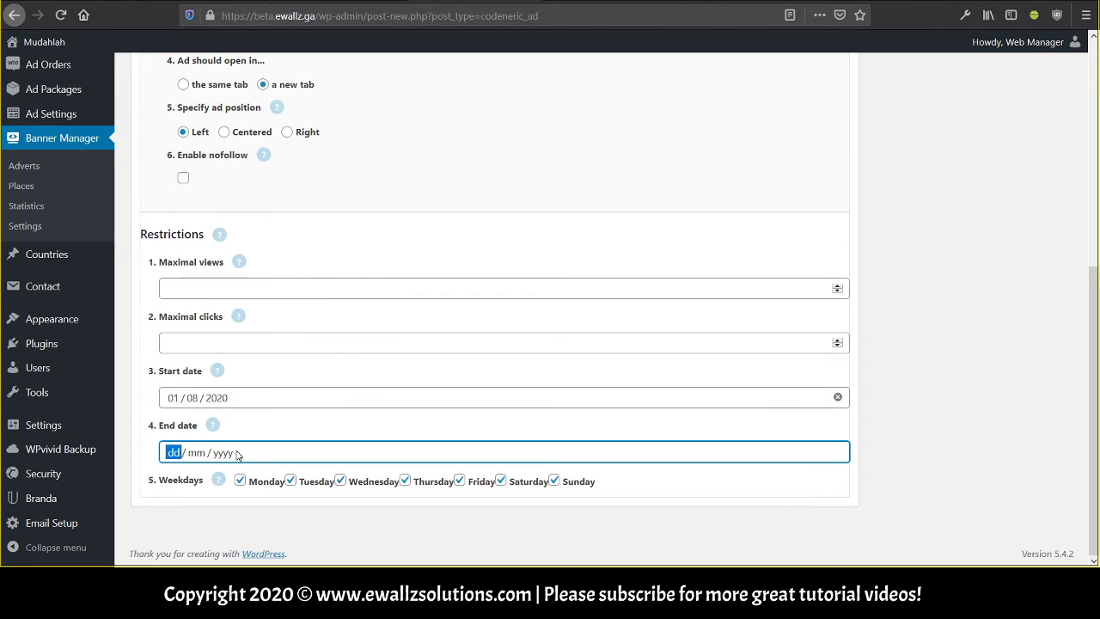
left_click(330, 289)
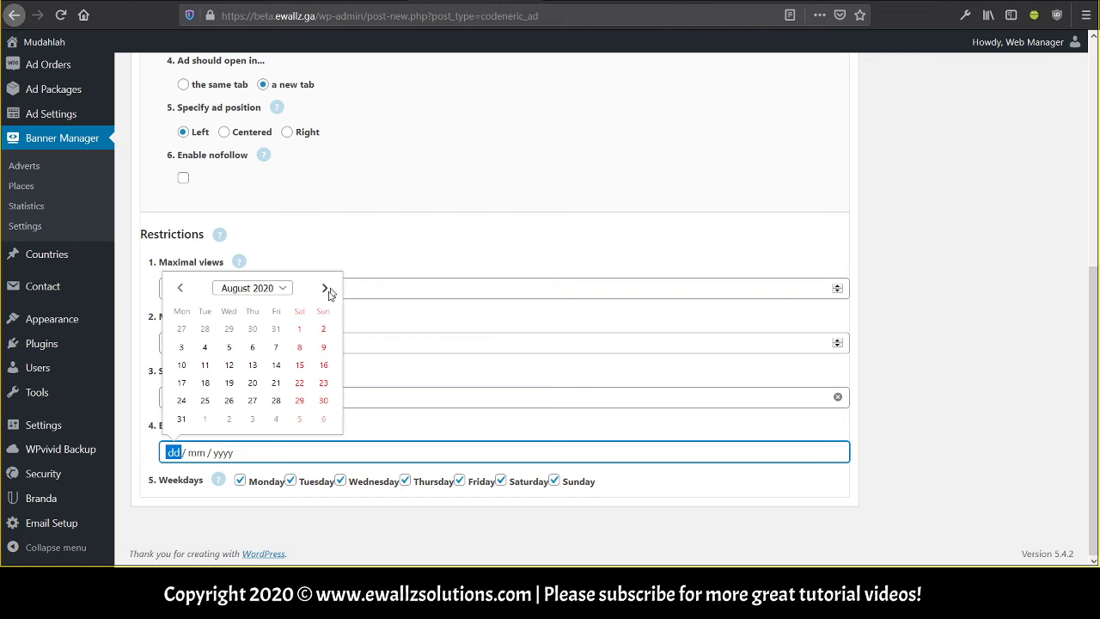
left_click(182, 419)
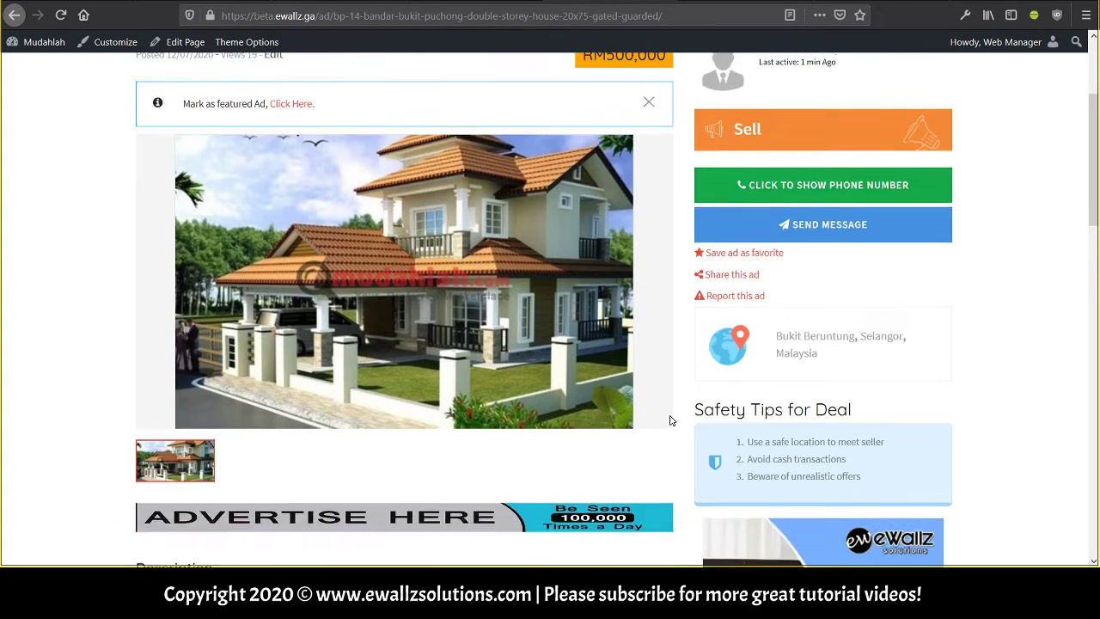
Step: Check the banner spots on the double storey house listing page and return to the new advert's restrictions
scroll(653, 412, "down", 5)
scroll(601, 396, "up", 2)
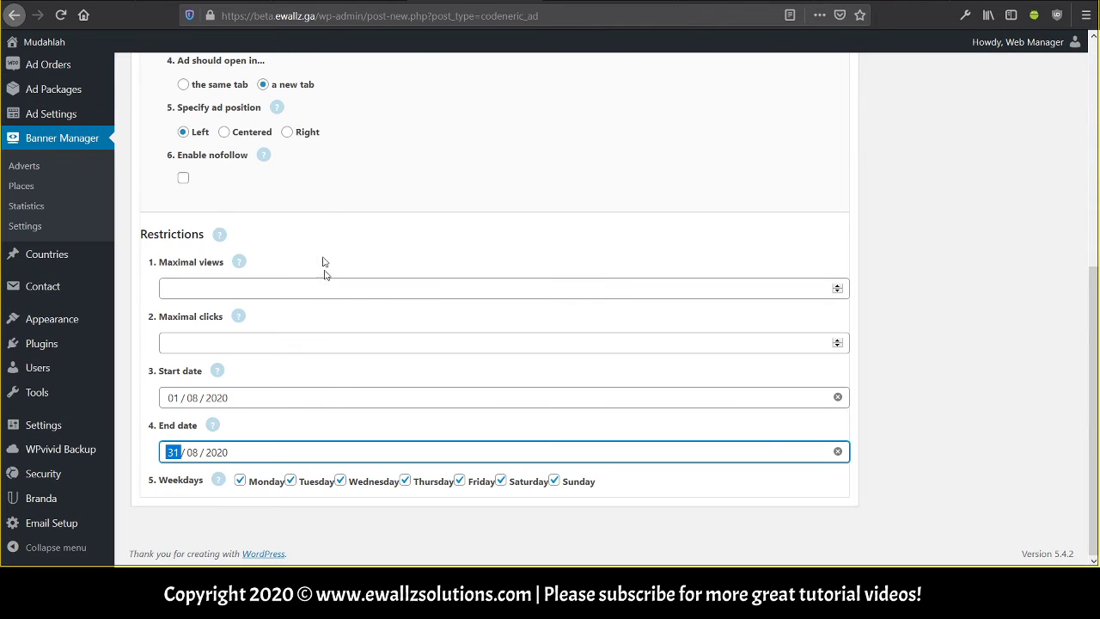
left_click(323, 372)
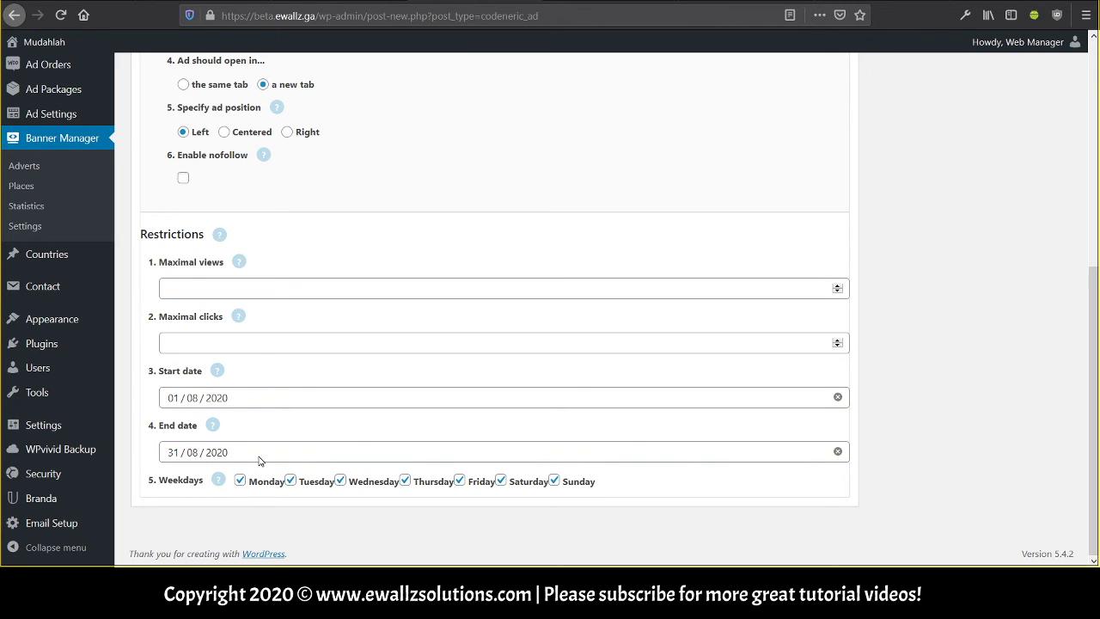
Step: Try excluding Thursday, Friday and Wednesday from the advert's weekdays, and re-enable all three days
left_click(405, 481)
left_click(459, 481)
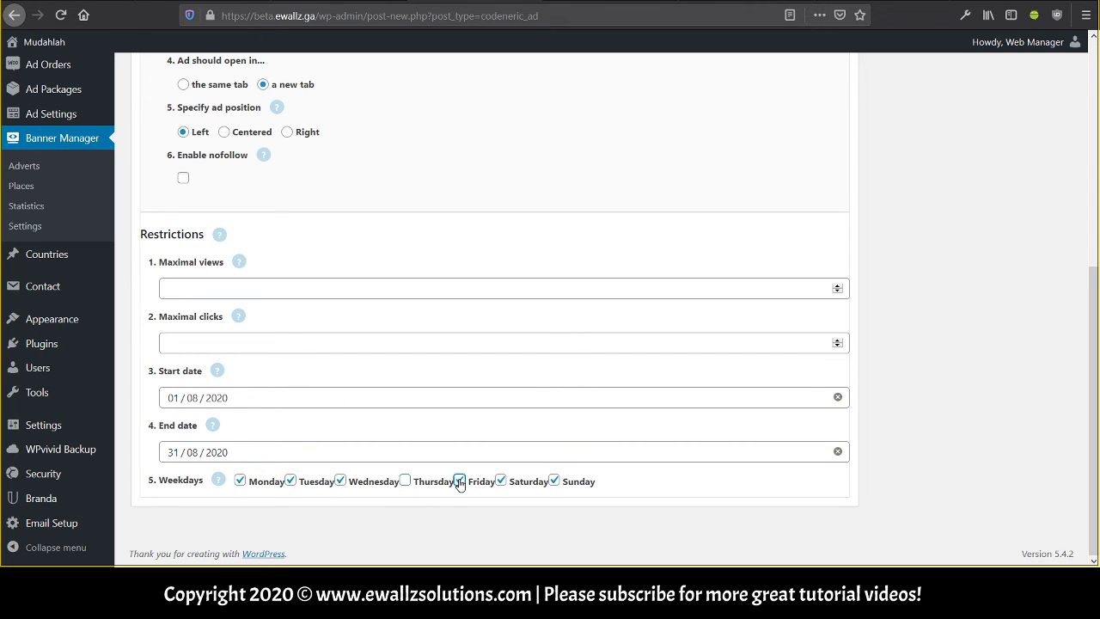
left_click(340, 482)
left_click(405, 481)
left_click(460, 481)
left_click(339, 481)
Step: Review the new advert's settings, and examine the banner placements around the description and sidebar of the double storey house listing
scroll(484, 446, "up", 4)
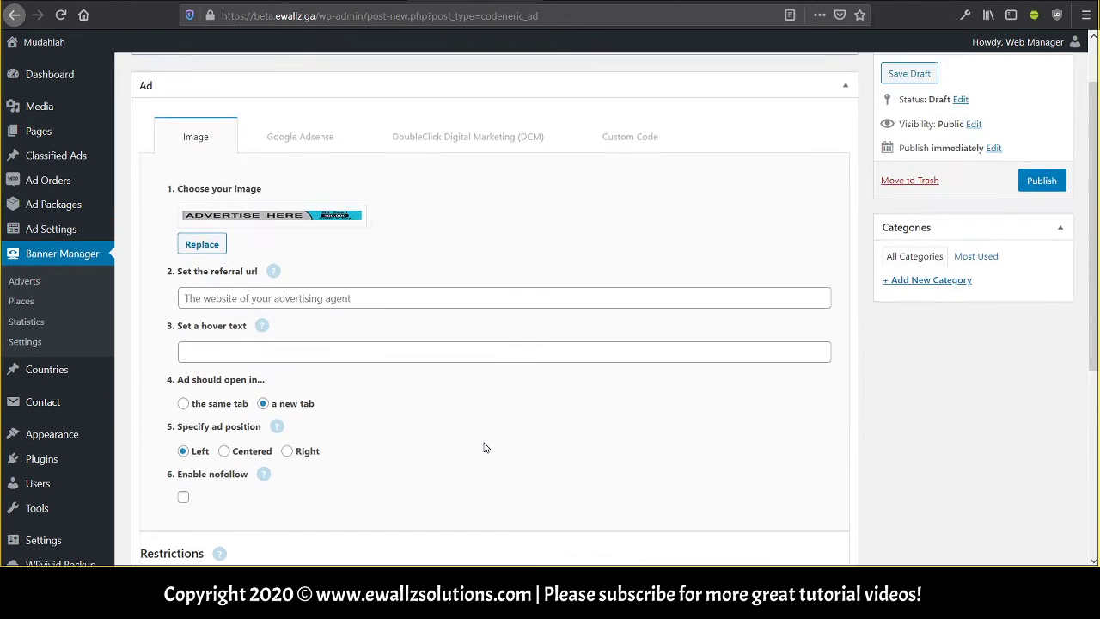
scroll(484, 446, "up", 1)
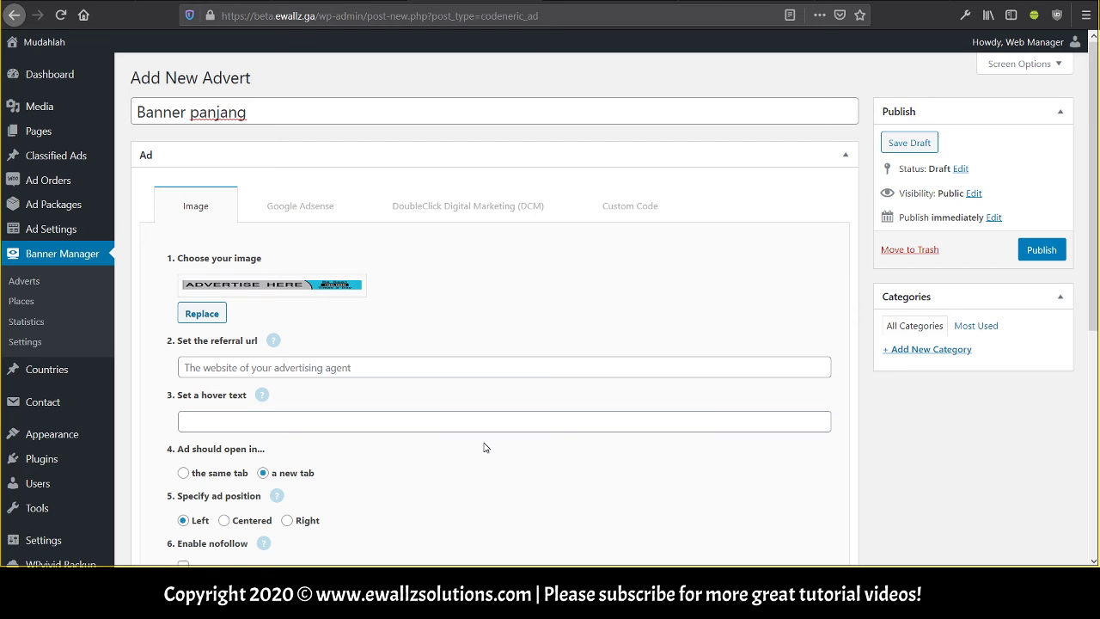
scroll(484, 447, "down", 2)
scroll(484, 446, "up", 1)
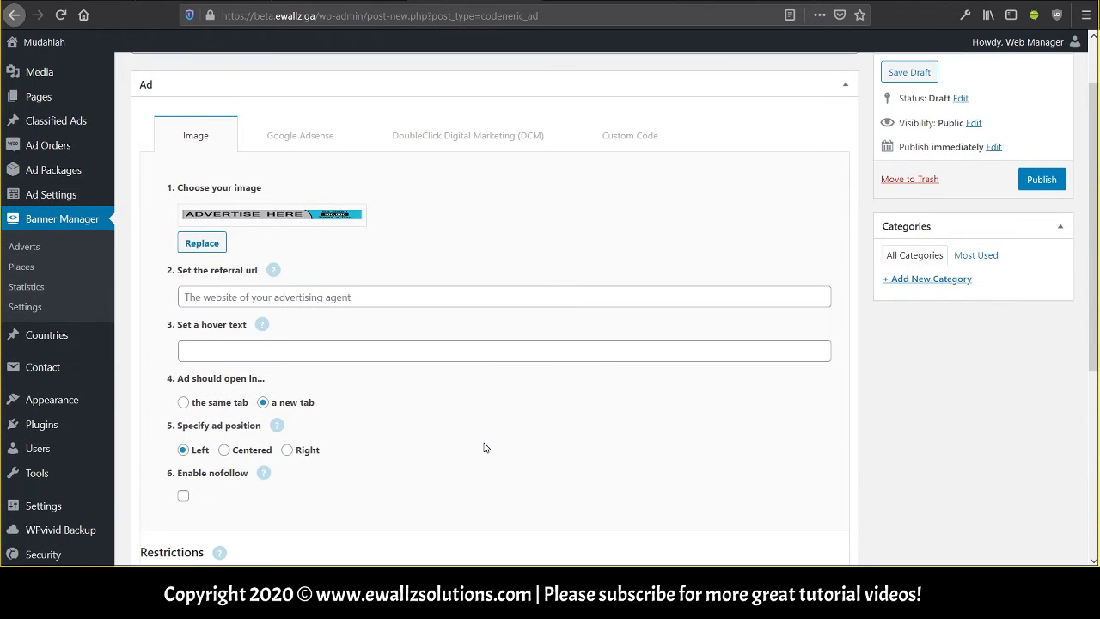
scroll(483, 447, "up", 1)
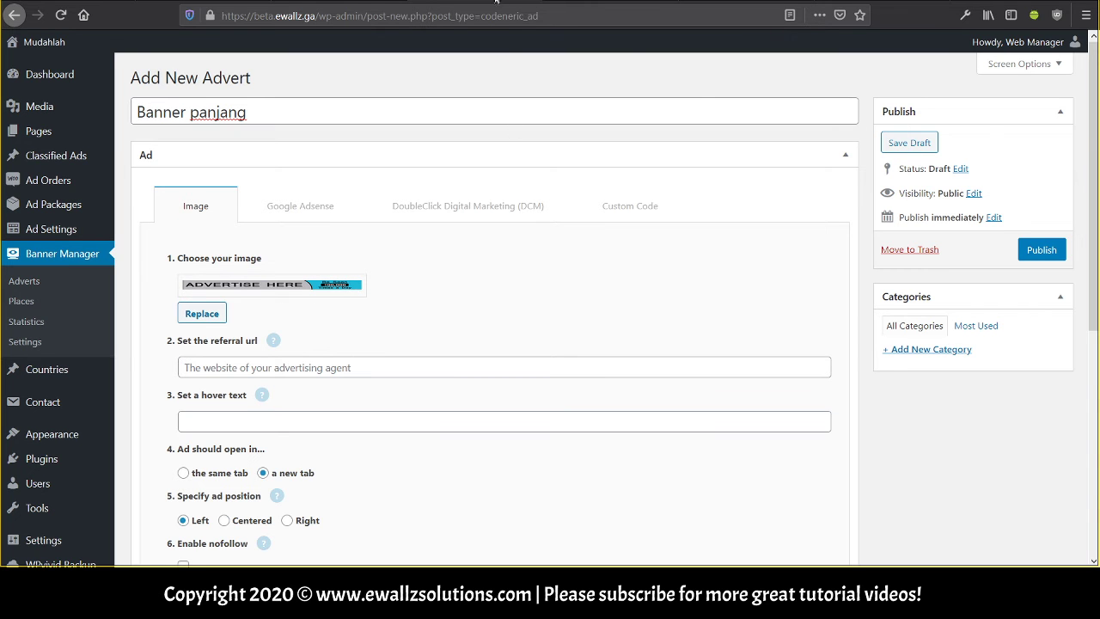
left_click(595, 3)
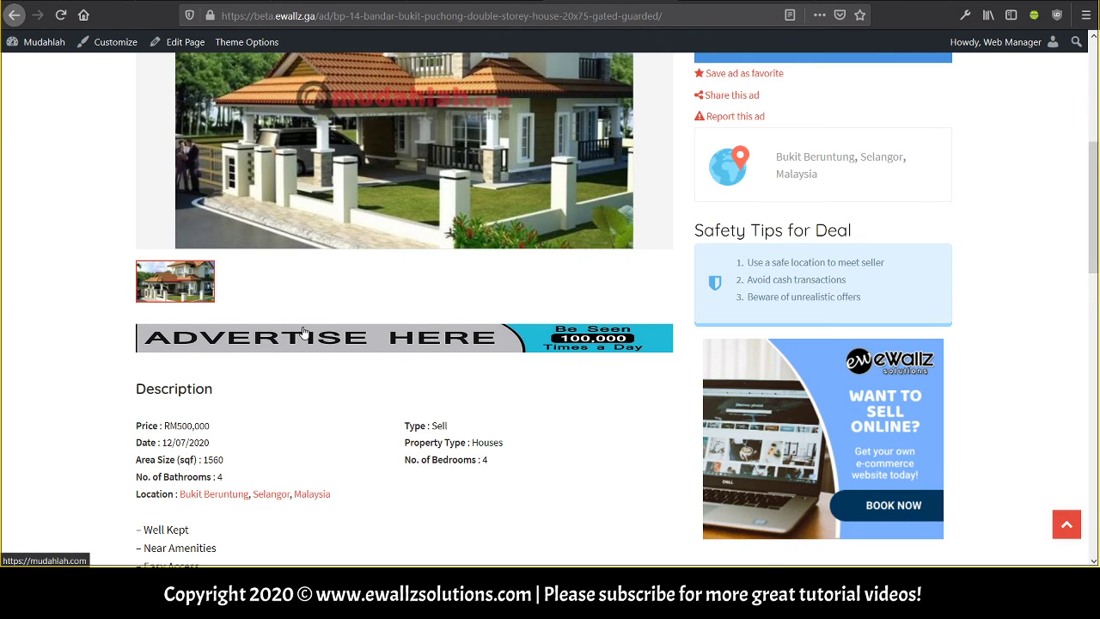
scroll(305, 338, "down", 5)
scroll(305, 337, "down", 5)
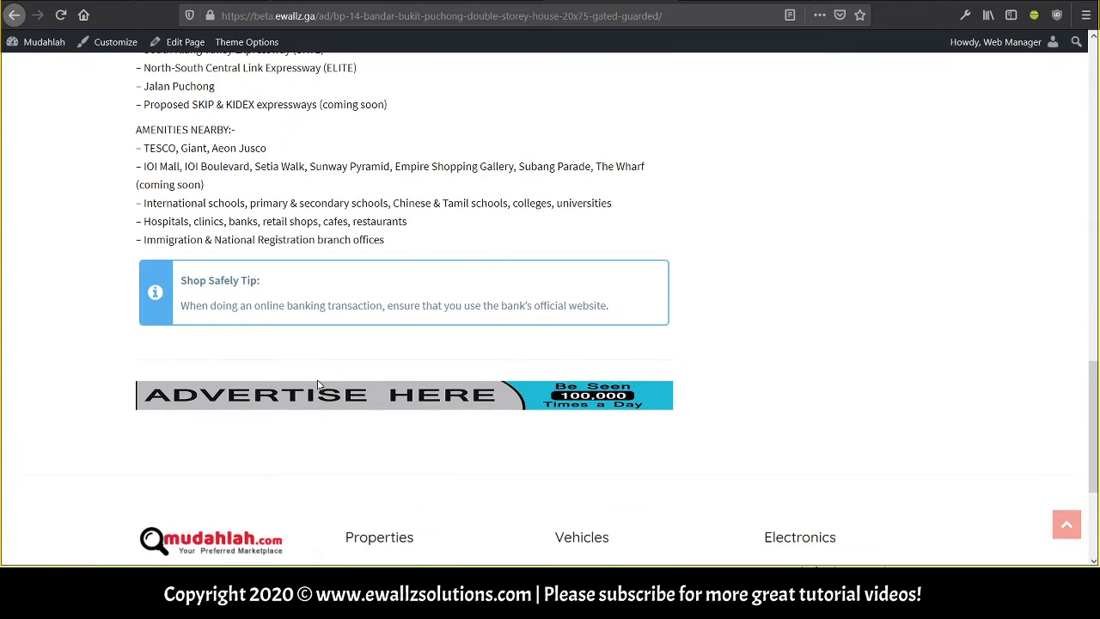
scroll(378, 404, "up", 12)
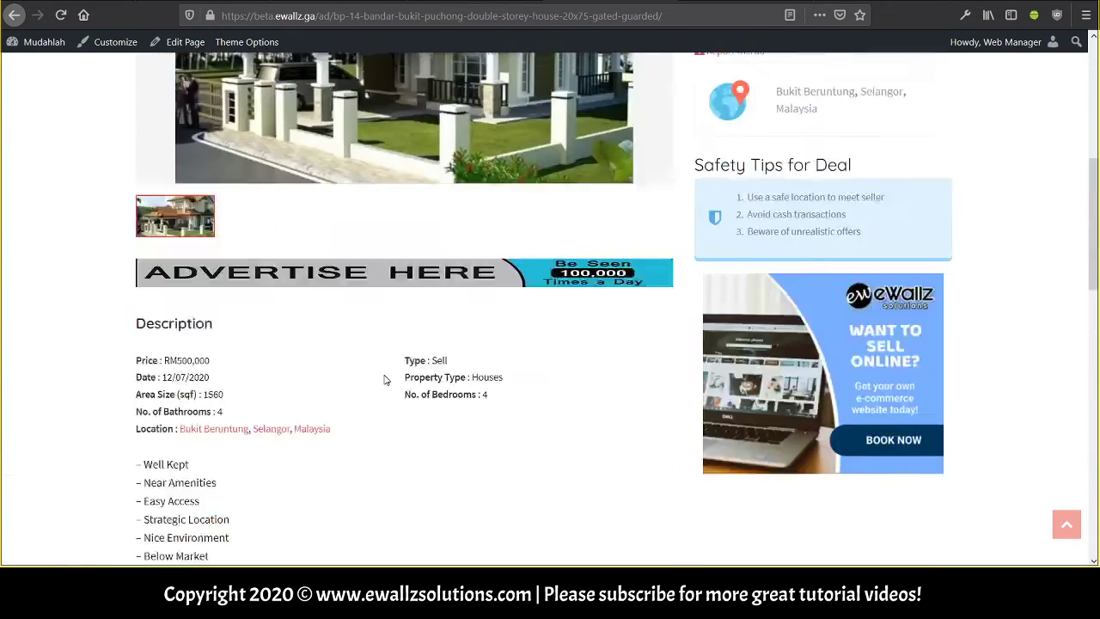
scroll(335, 367, "up", 4)
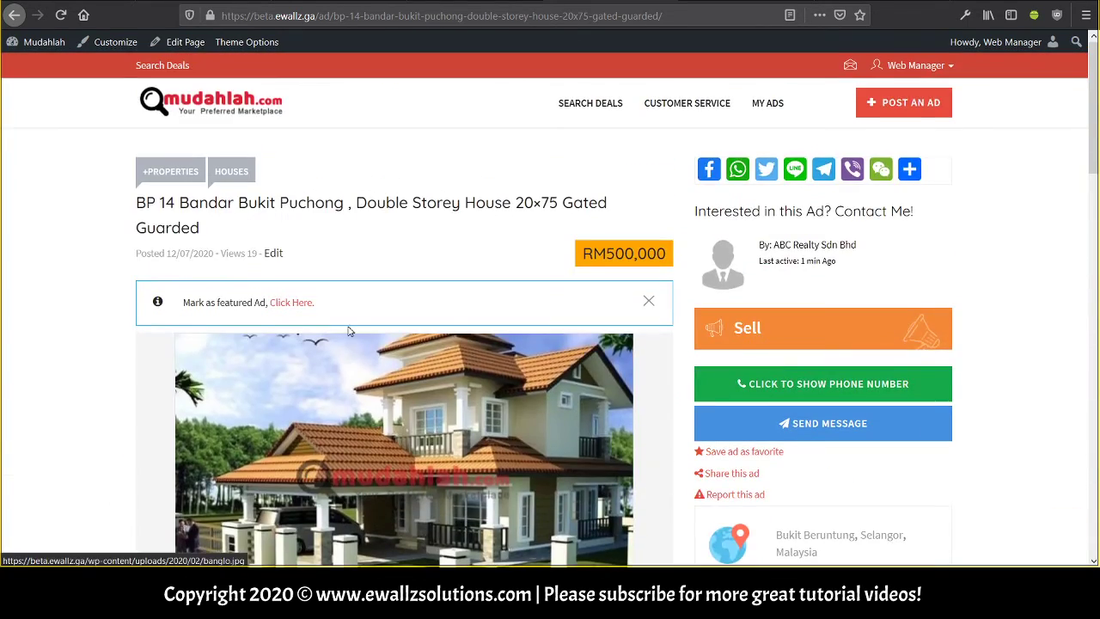
scroll(348, 216, "down", 8)
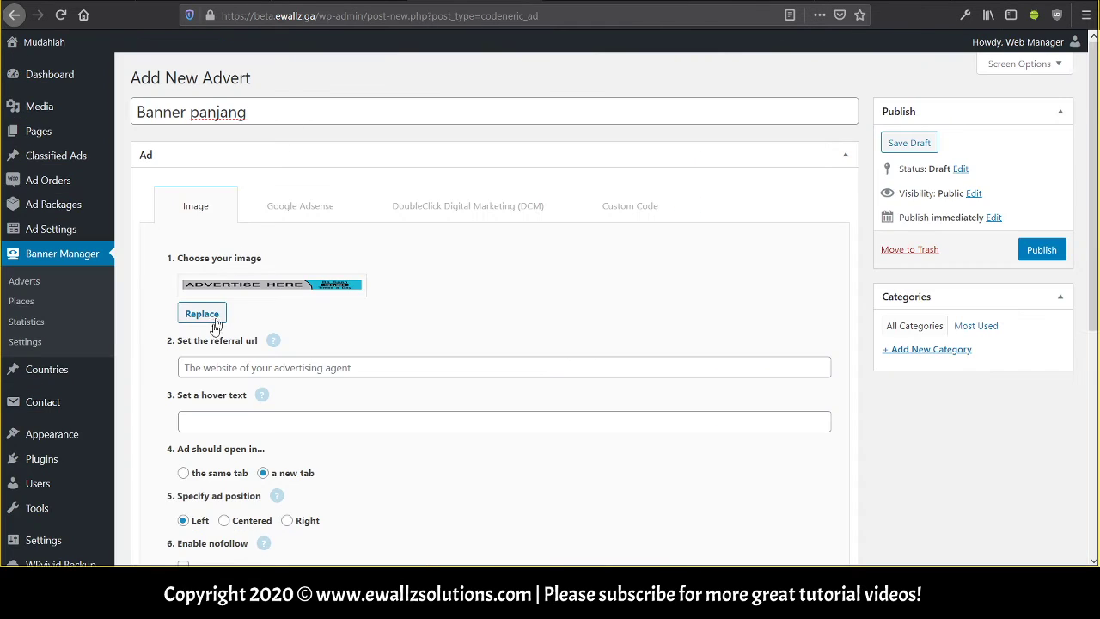
scroll(515, 99, "down", 3)
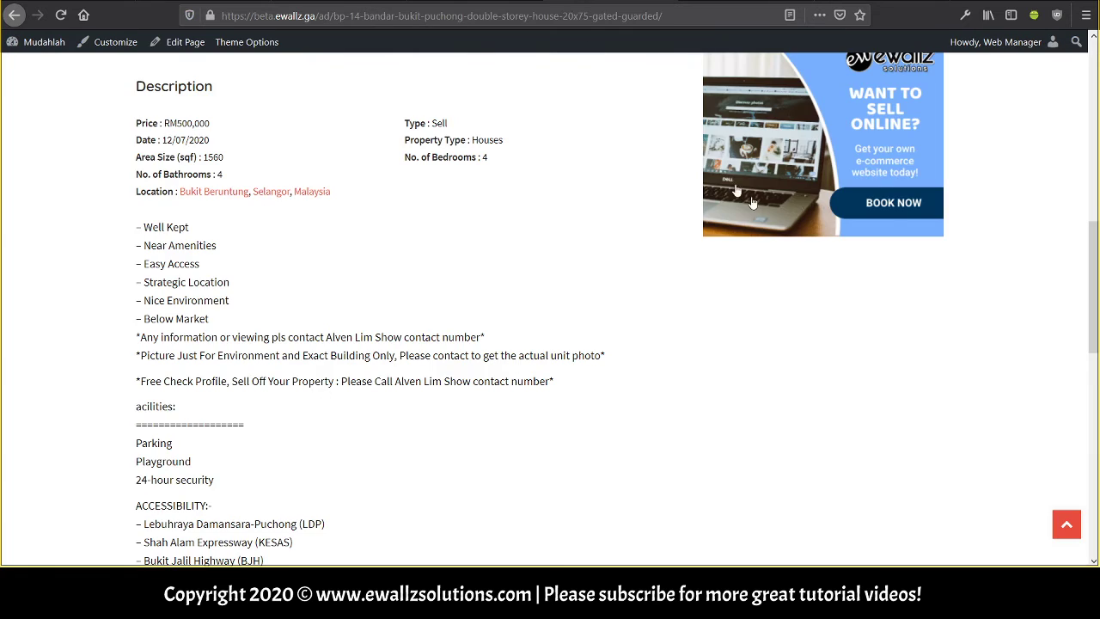
scroll(806, 246, "up", 3)
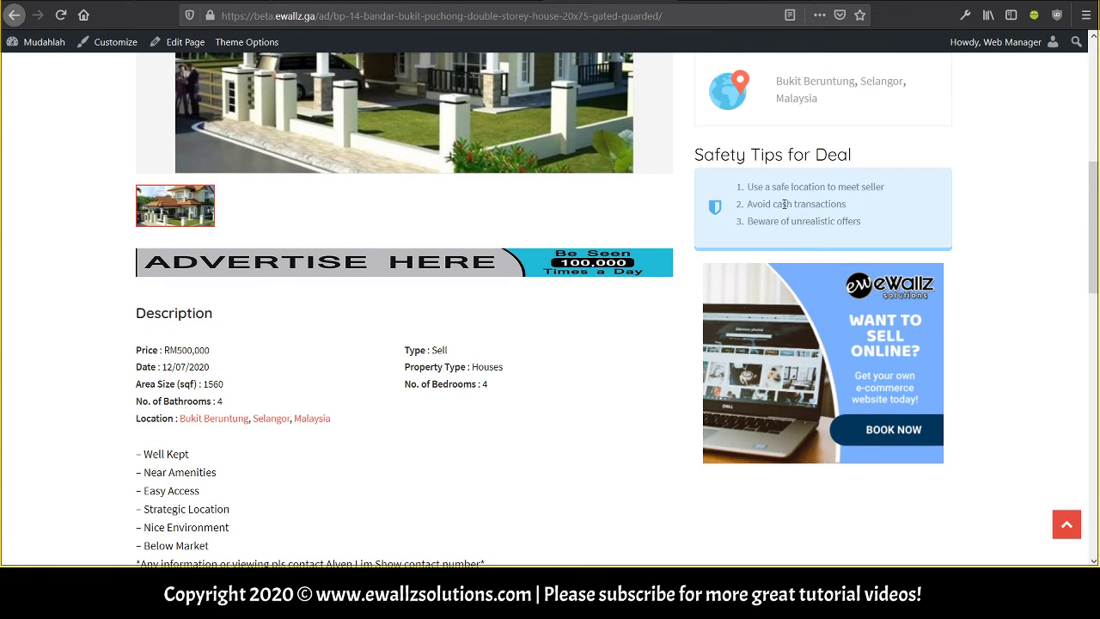
Step: Return to the new advert, leave it without saving, and open the site's list of all users
left_click(487, 2)
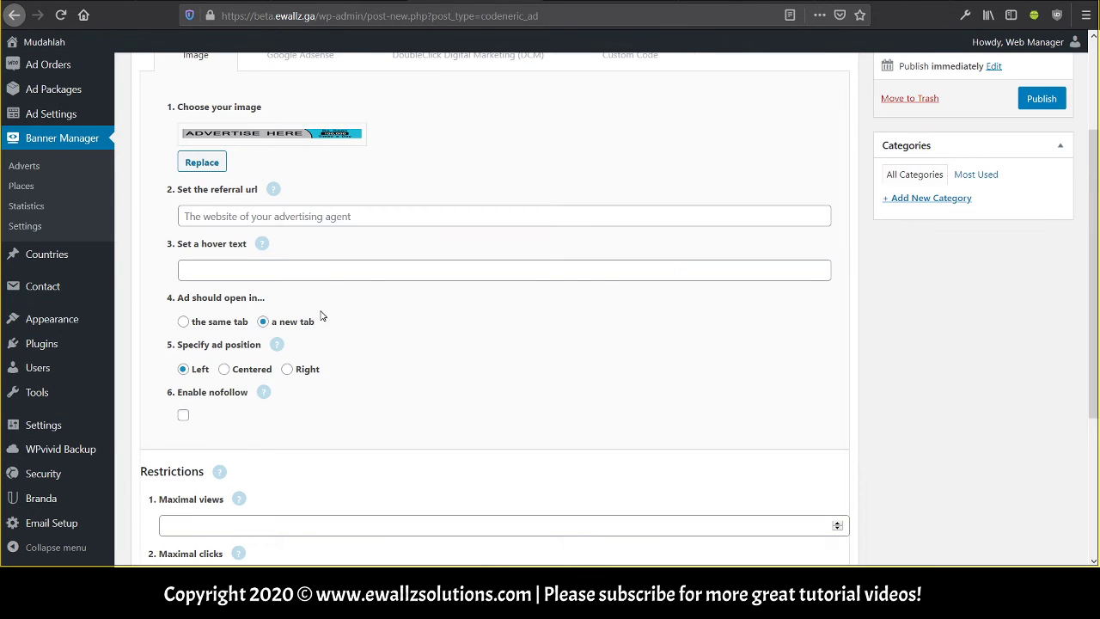
scroll(198, 287, "up", 3)
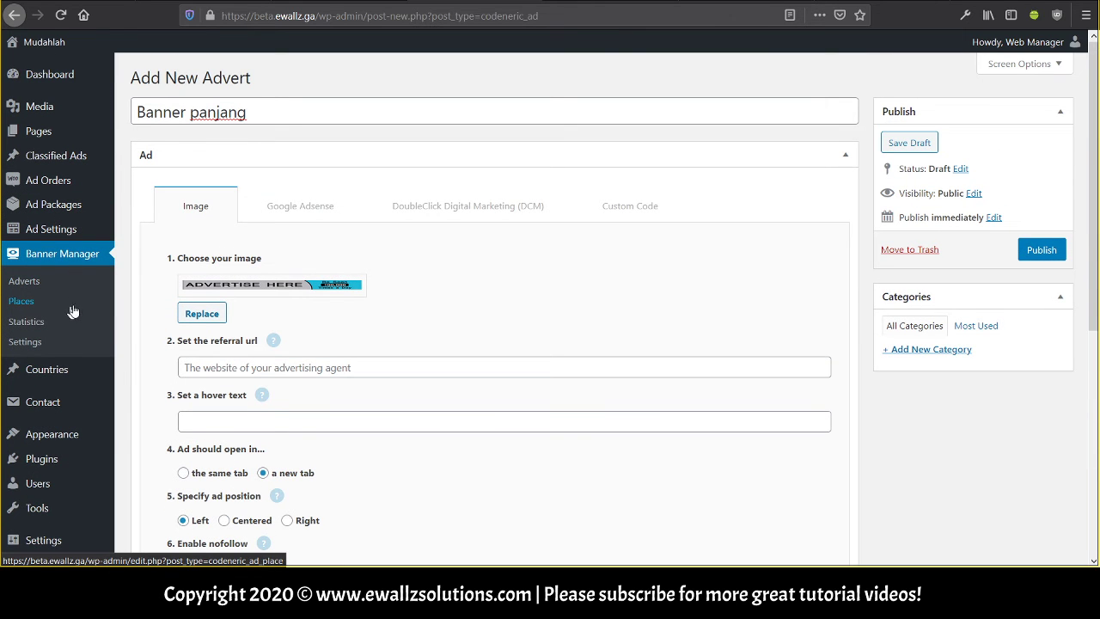
scroll(70, 371, "down", 2)
scroll(70, 371, "down", 2)
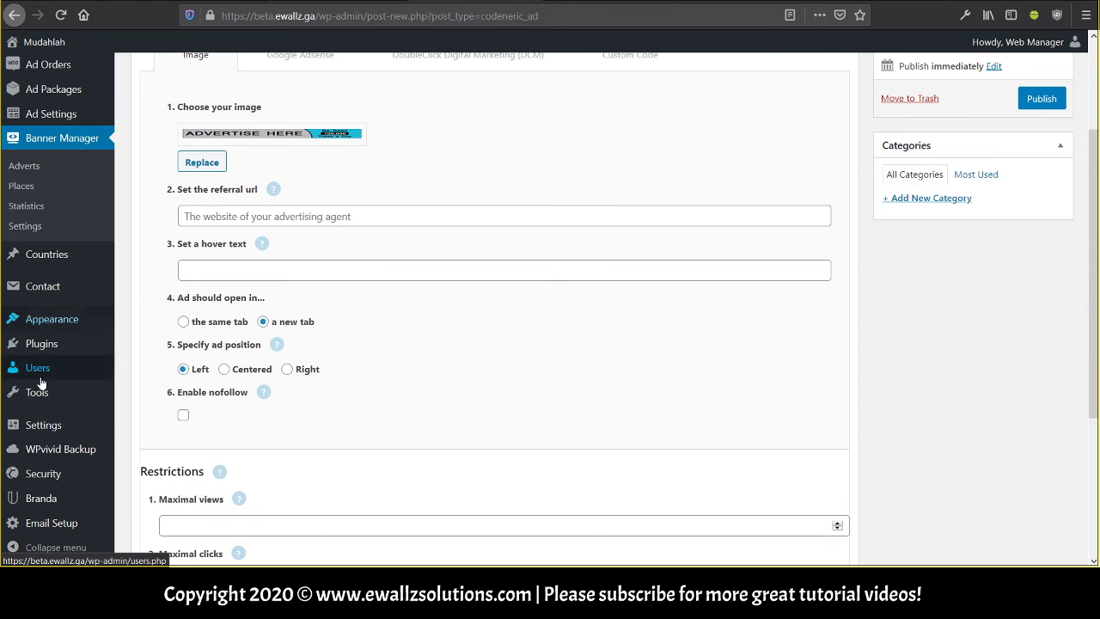
left_click(35, 371)
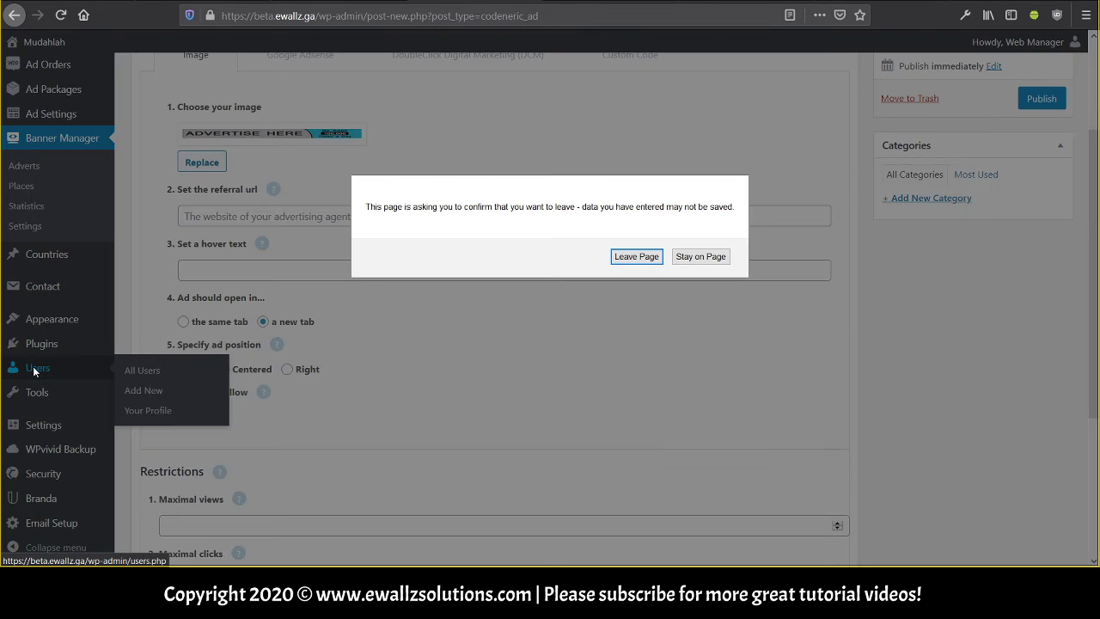
left_click(625, 256)
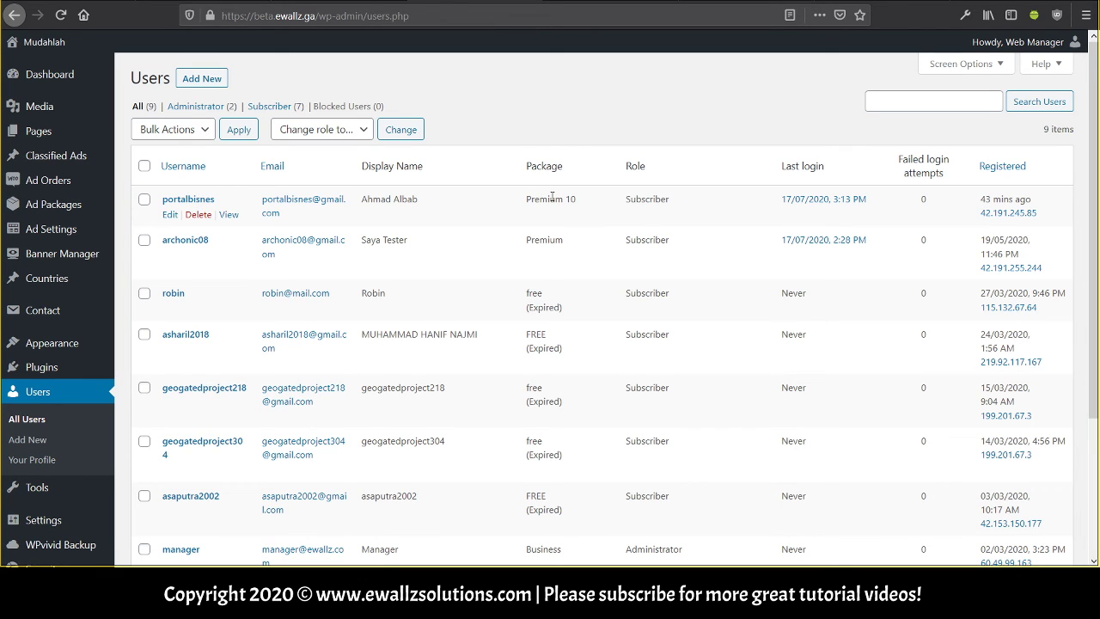
Step: Examine the package and role assigned to each account in the users list
scroll(543, 241, "down", 2)
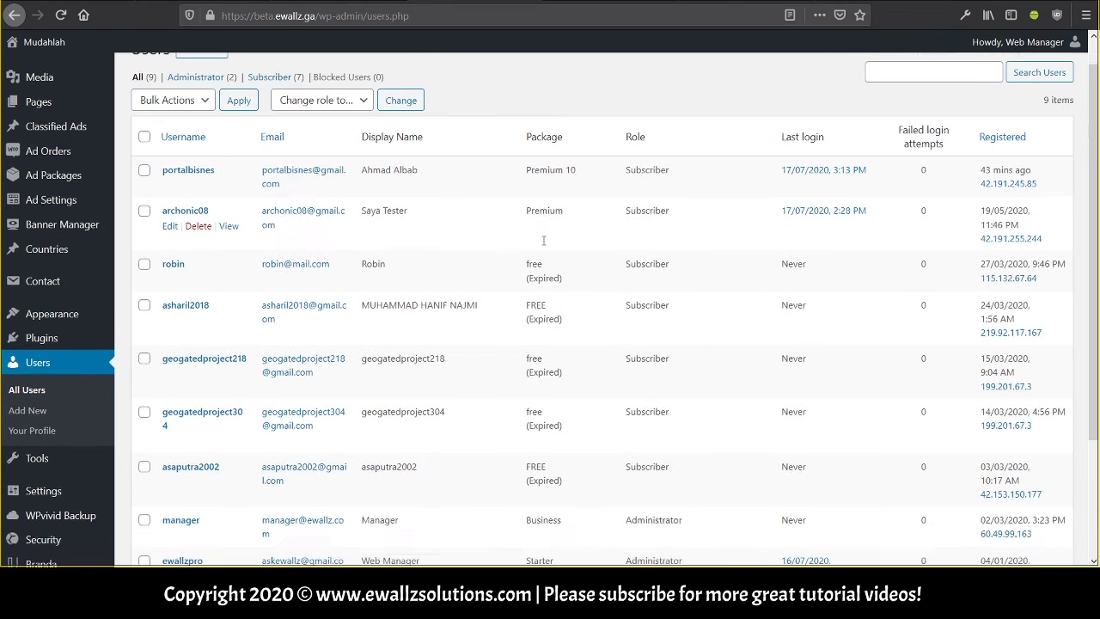
scroll(543, 243, "down", 1)
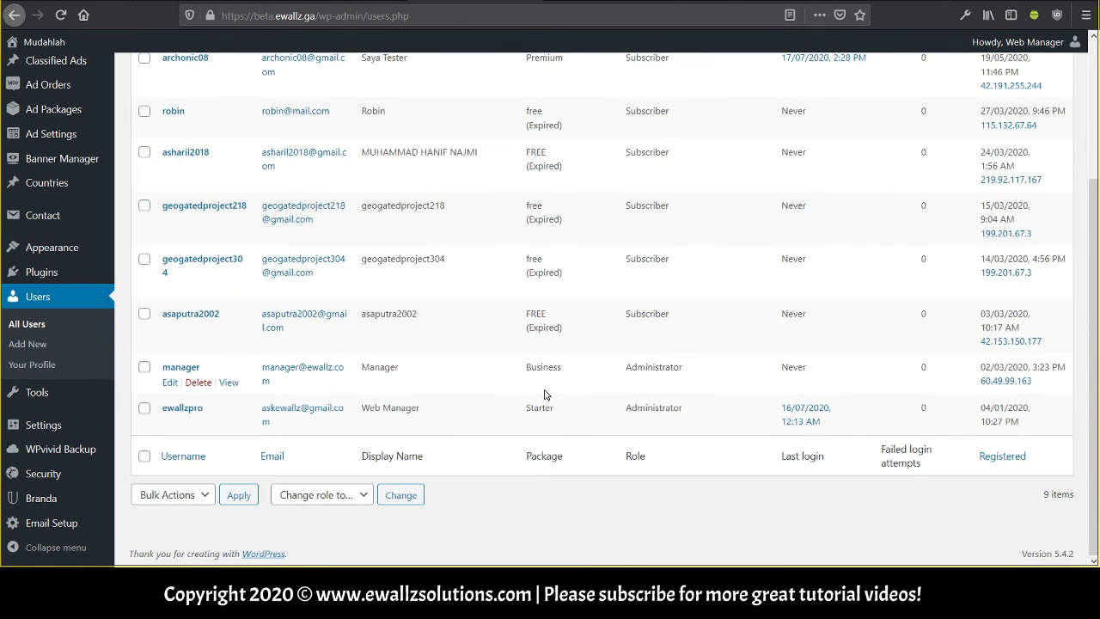
scroll(544, 395, "up", 1)
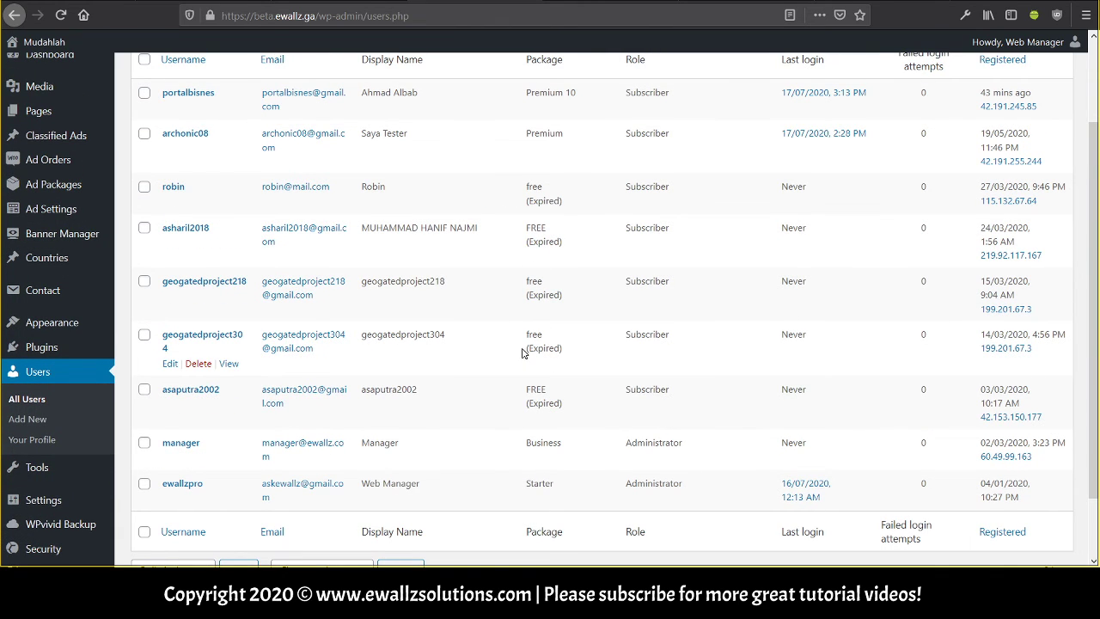
Step: Open the site's Watermark settings and review the general options for automatic watermarking, manual watermarking and image sizes
mouse_move(81, 319)
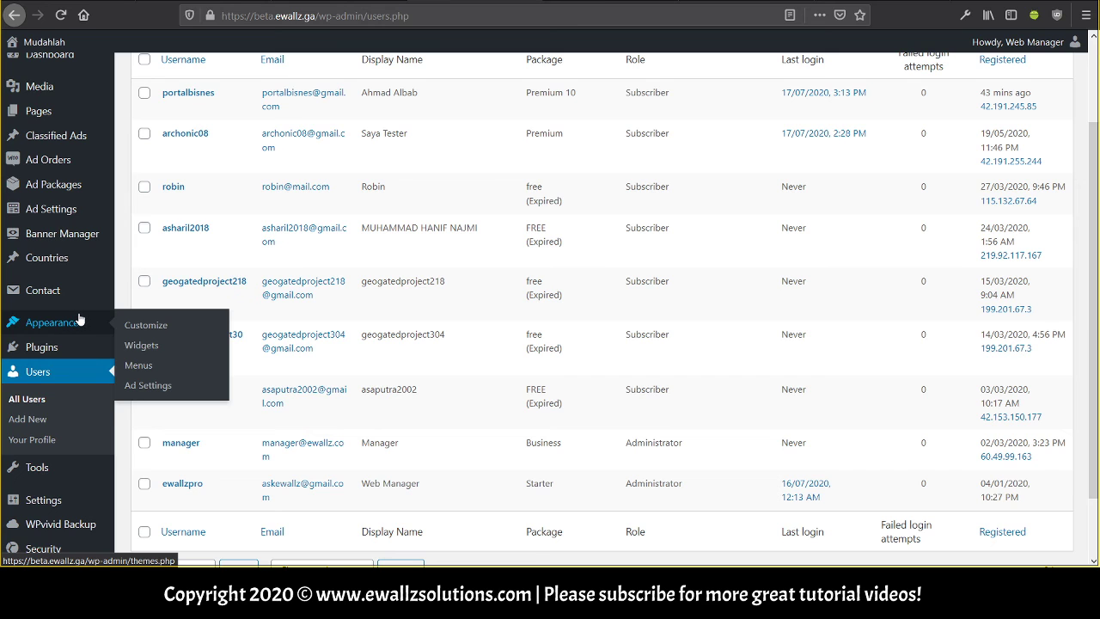
scroll(79, 320, "down", 1)
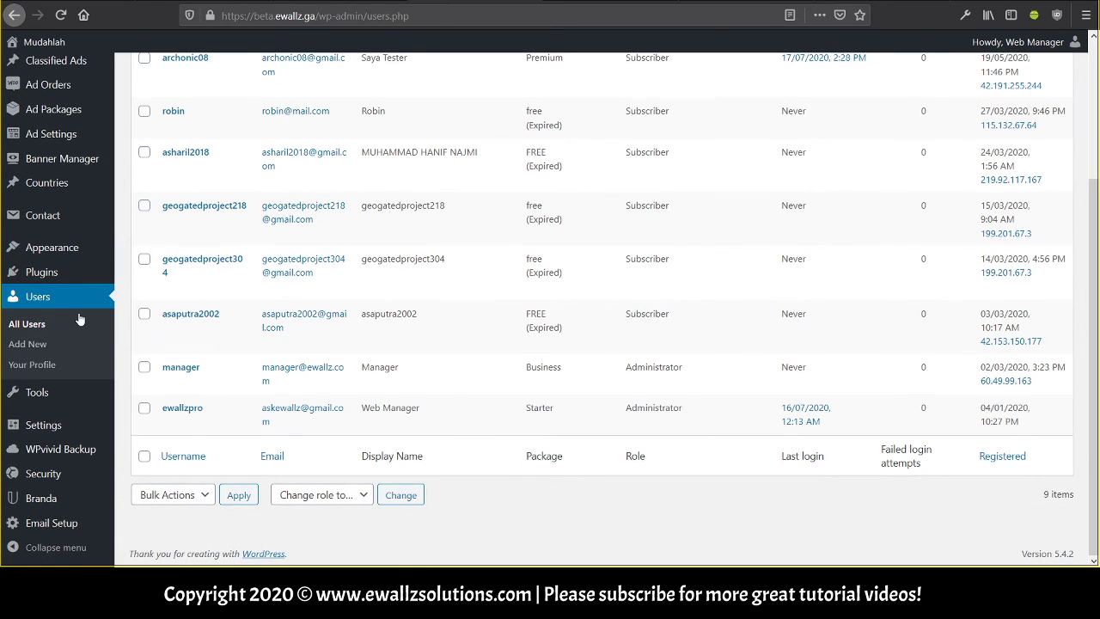
mouse_move(69, 395)
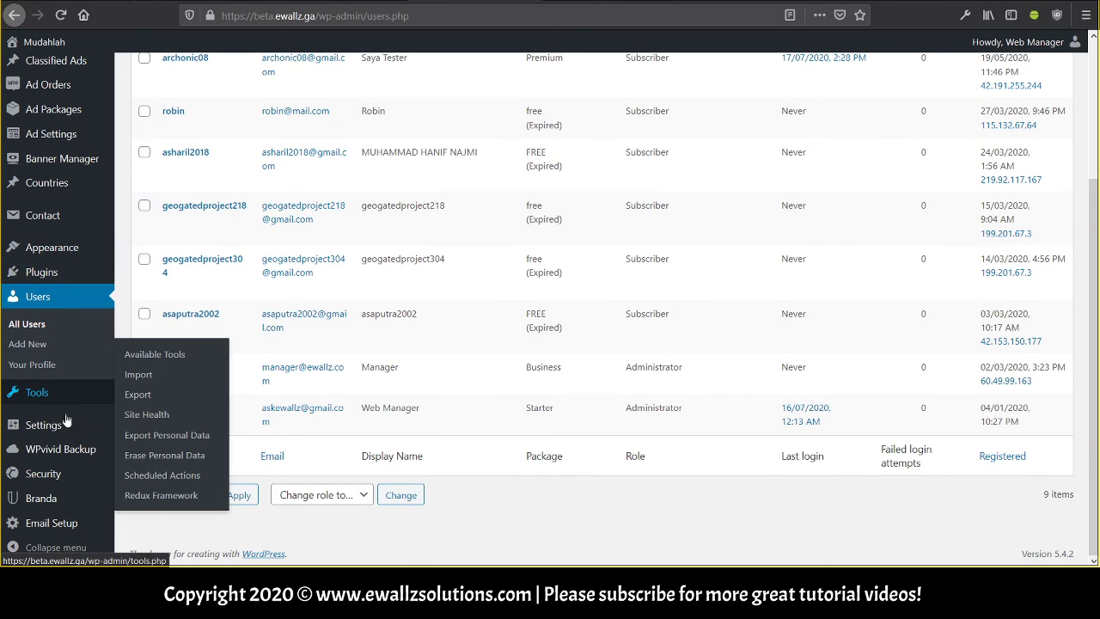
mouse_move(64, 432)
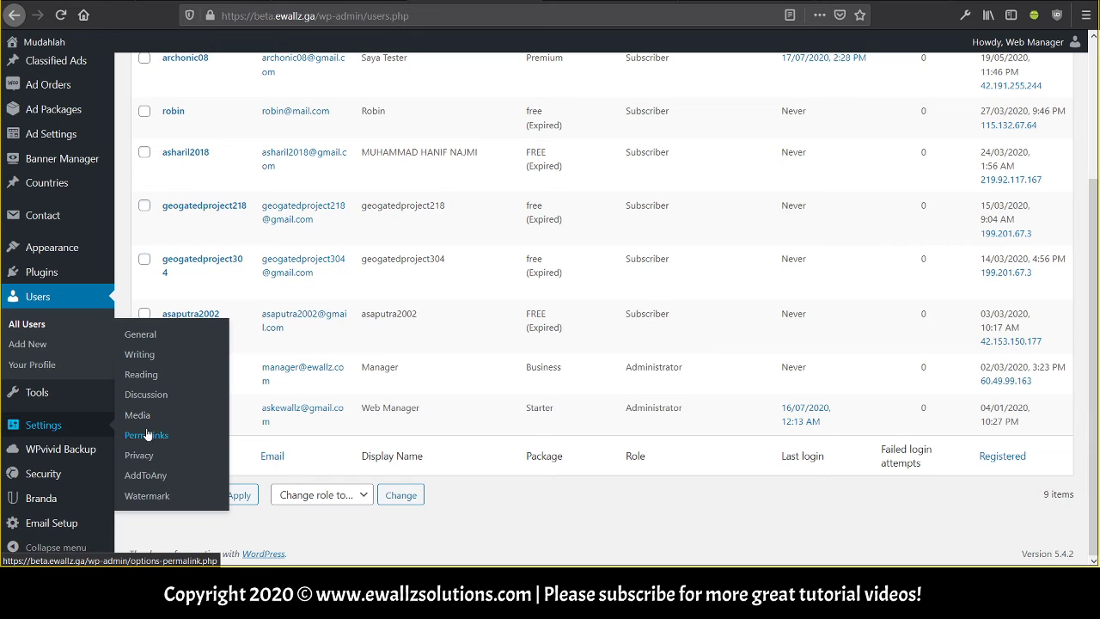
left_click(143, 502)
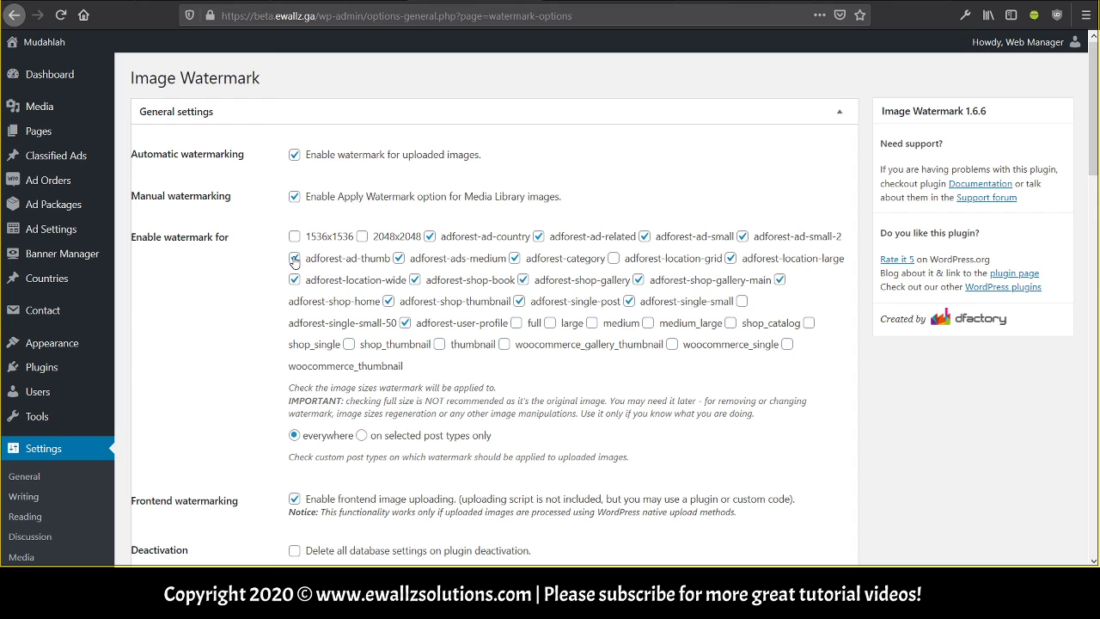
scroll(249, 365, "down", 1)
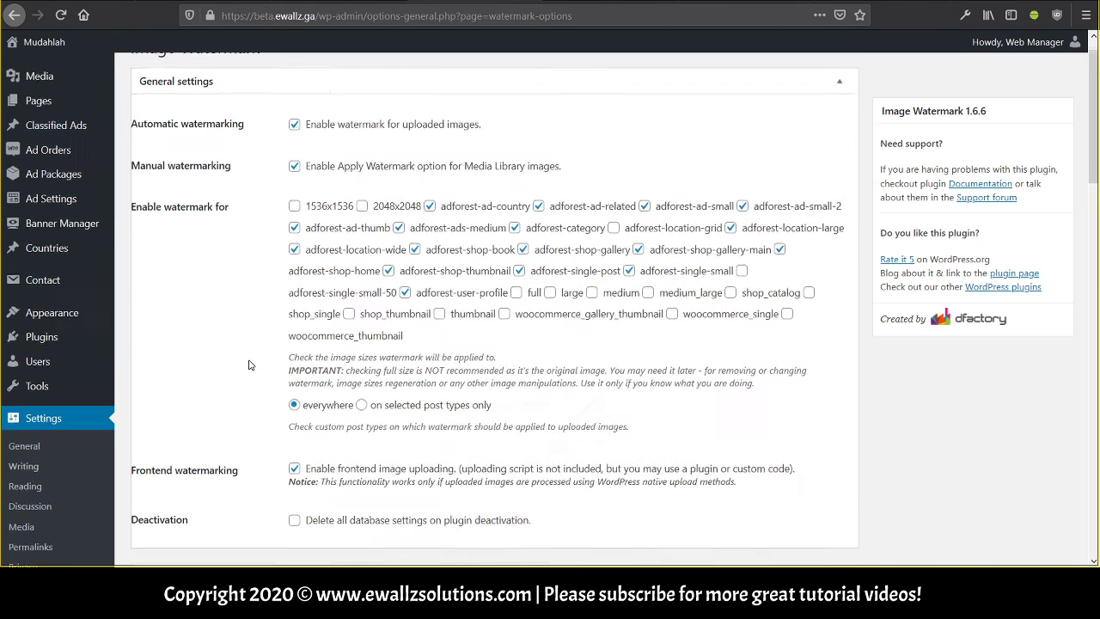
Step: Examine the watermark on the double storey house listing's main photo, and return to the Watermark settings
scroll(248, 365, "down", 2)
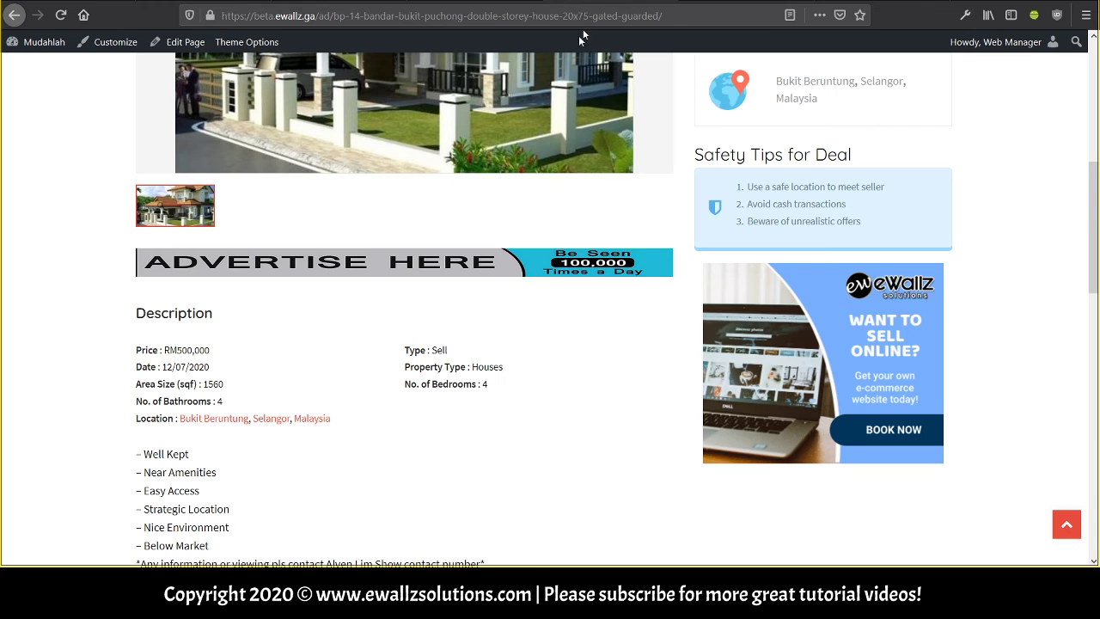
scroll(466, 301, "up", 5)
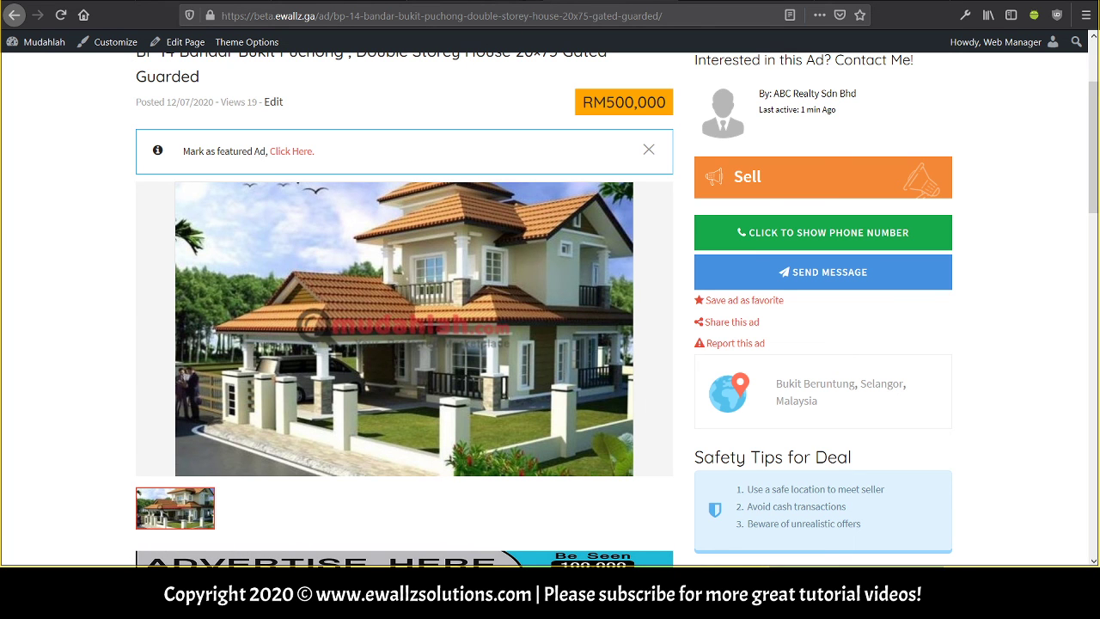
left_click(494, 5)
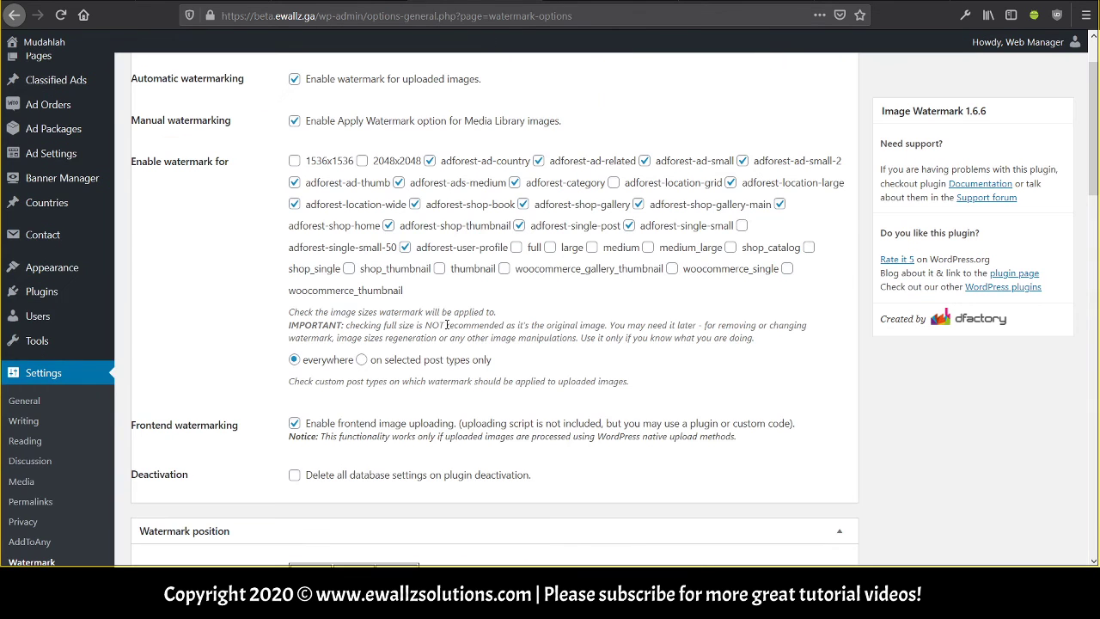
Step: Review the watermark image, size, scale and opacity options, along with the image protection and image backup settings
scroll(443, 325, "down", 8)
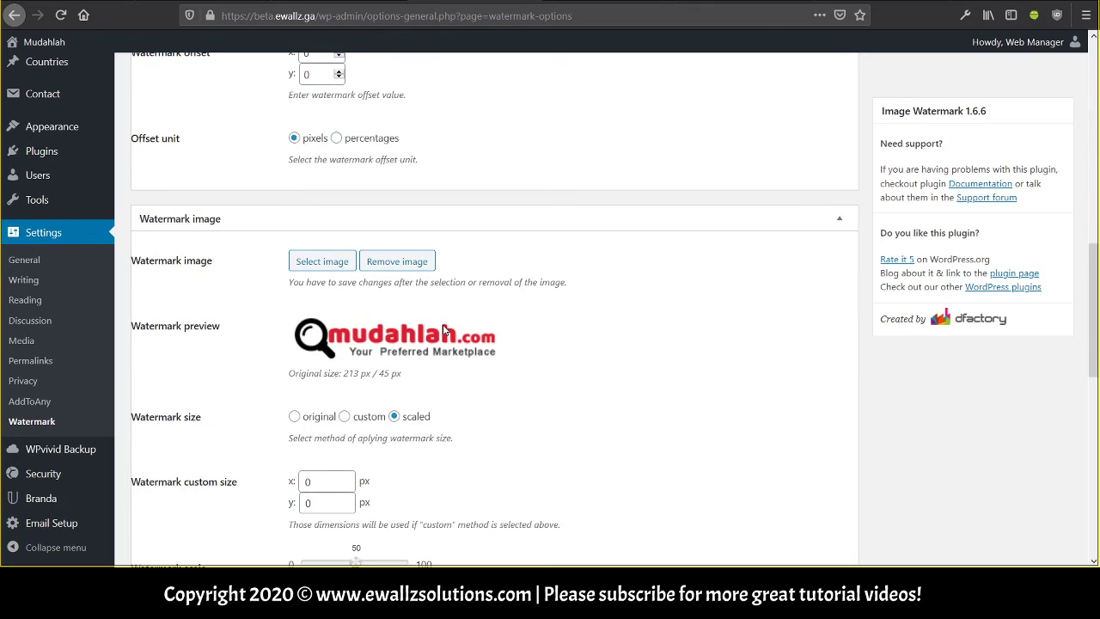
scroll(444, 330, "down", 1)
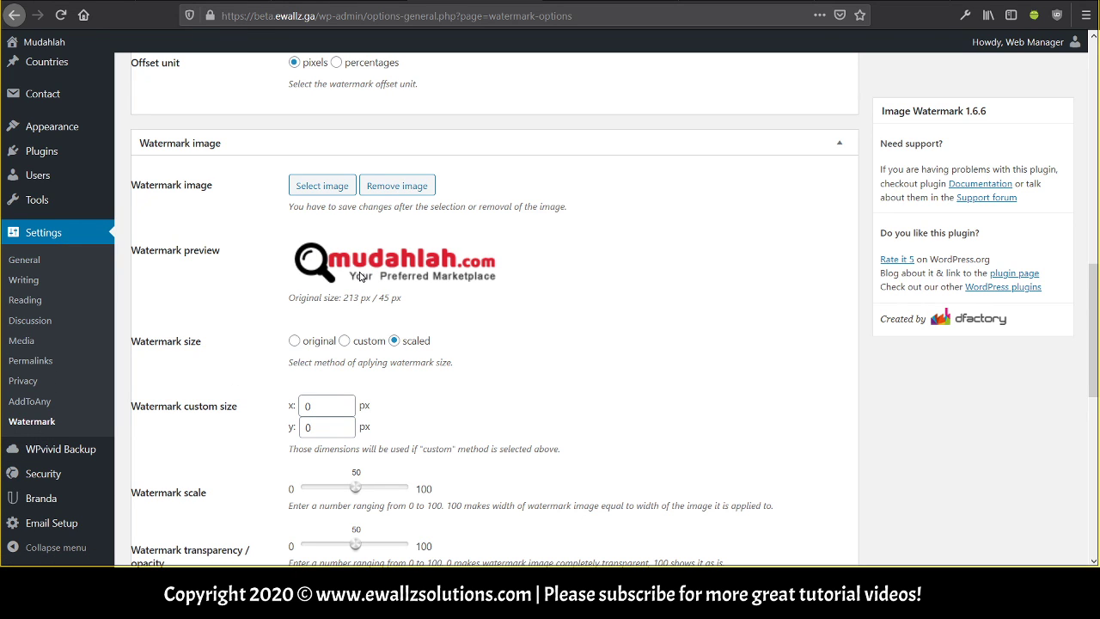
scroll(335, 280, "down", 8)
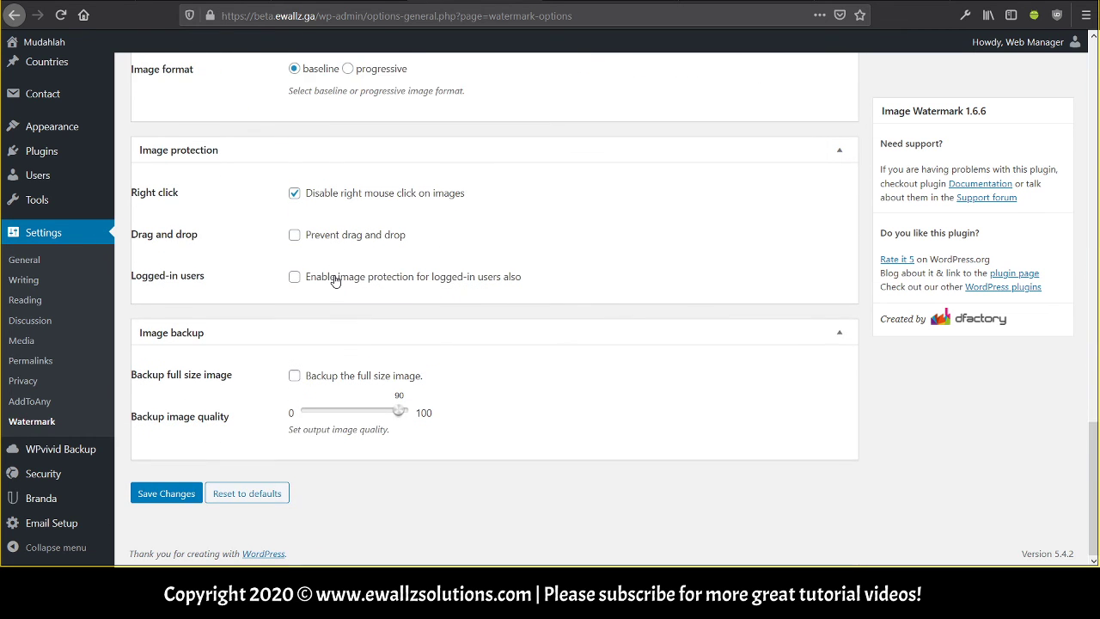
scroll(335, 279, "up", 10)
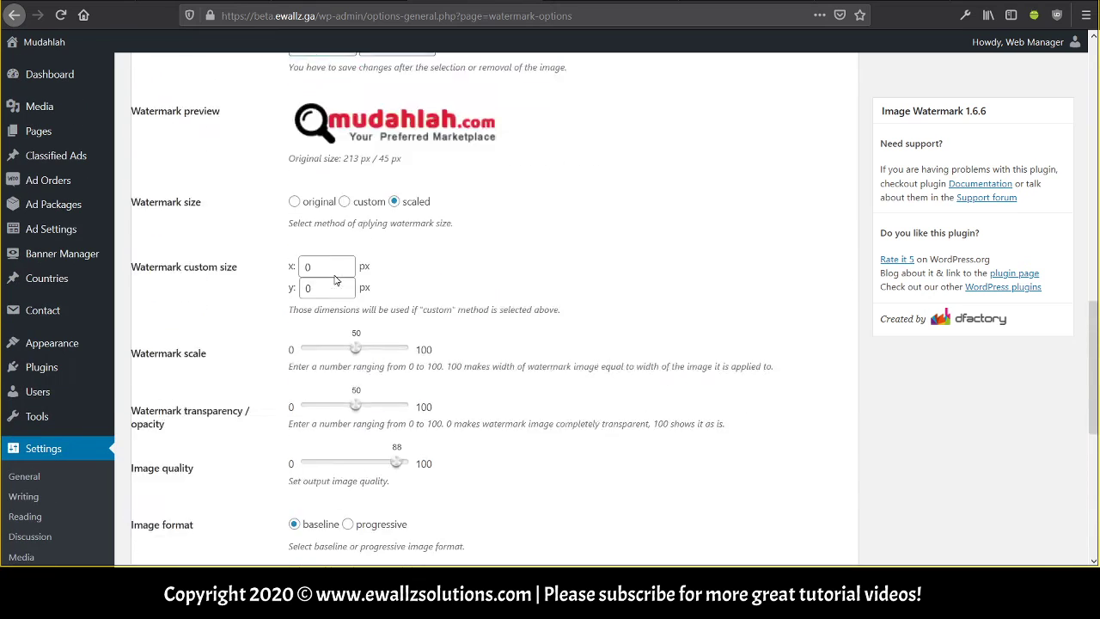
scroll(335, 279, "up", 3)
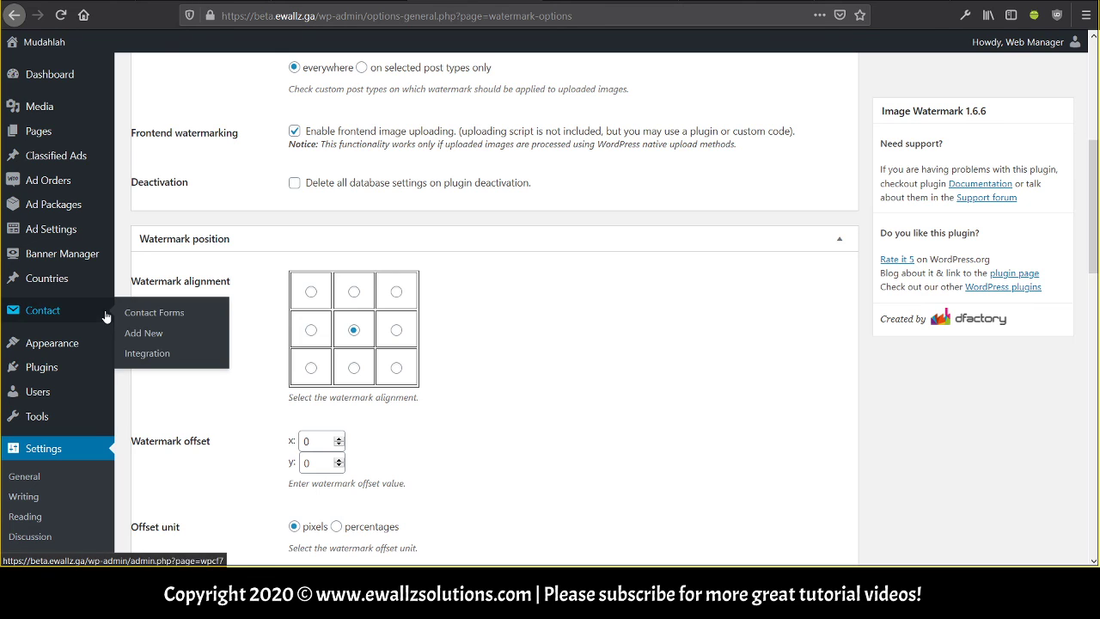
mouse_move(109, 342)
scroll(109, 342, "down", 1)
scroll(109, 342, "down", 2)
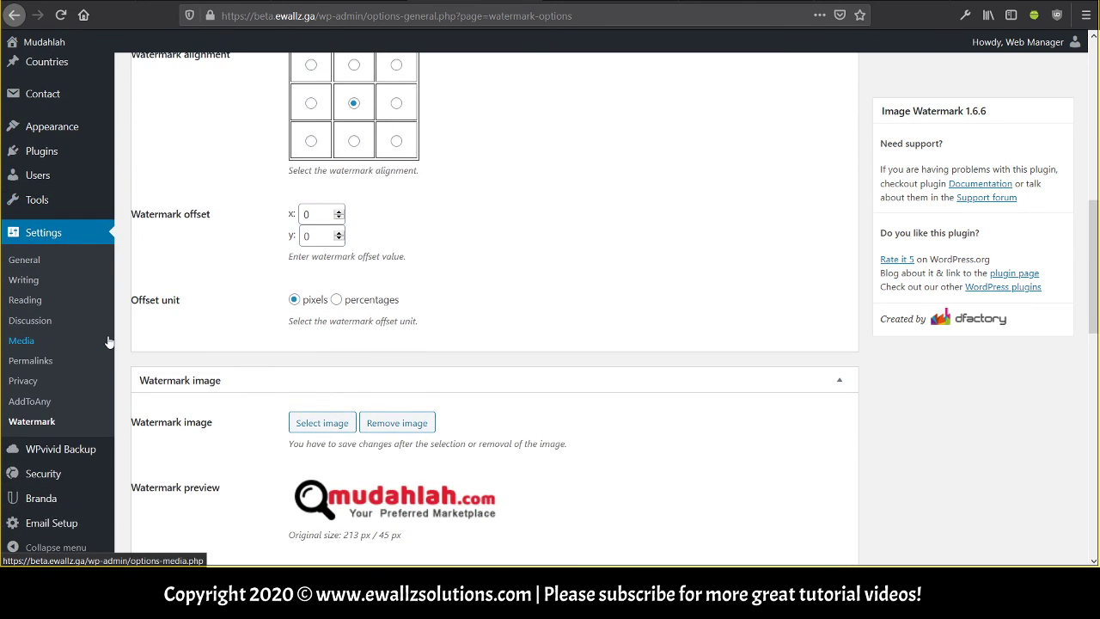
scroll(109, 342, "up", 8)
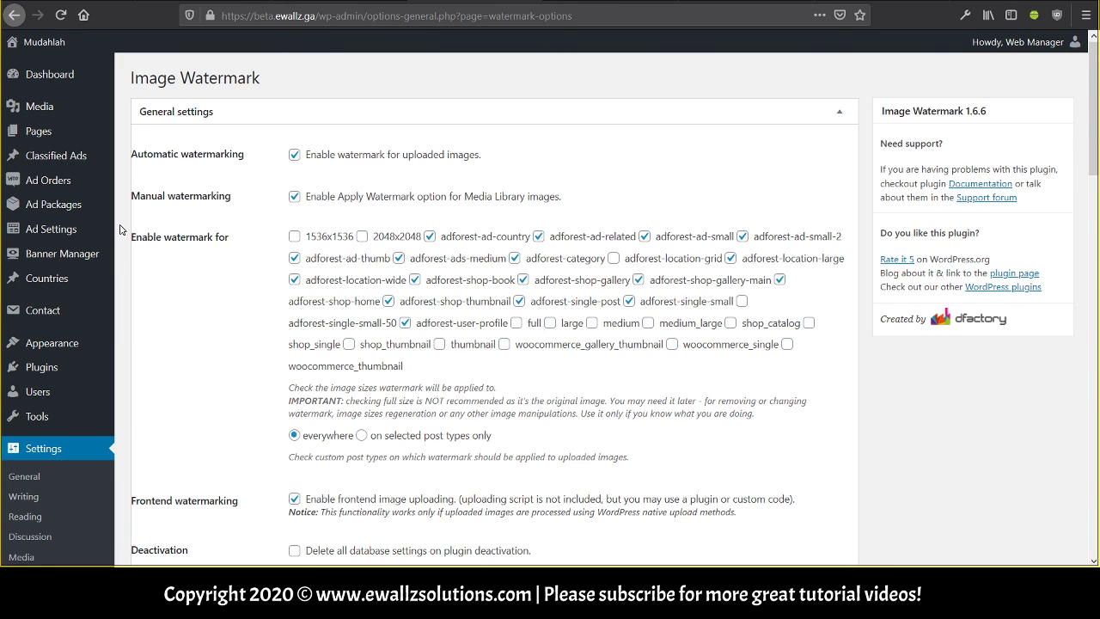
mouse_move(77, 155)
mouse_move(79, 250)
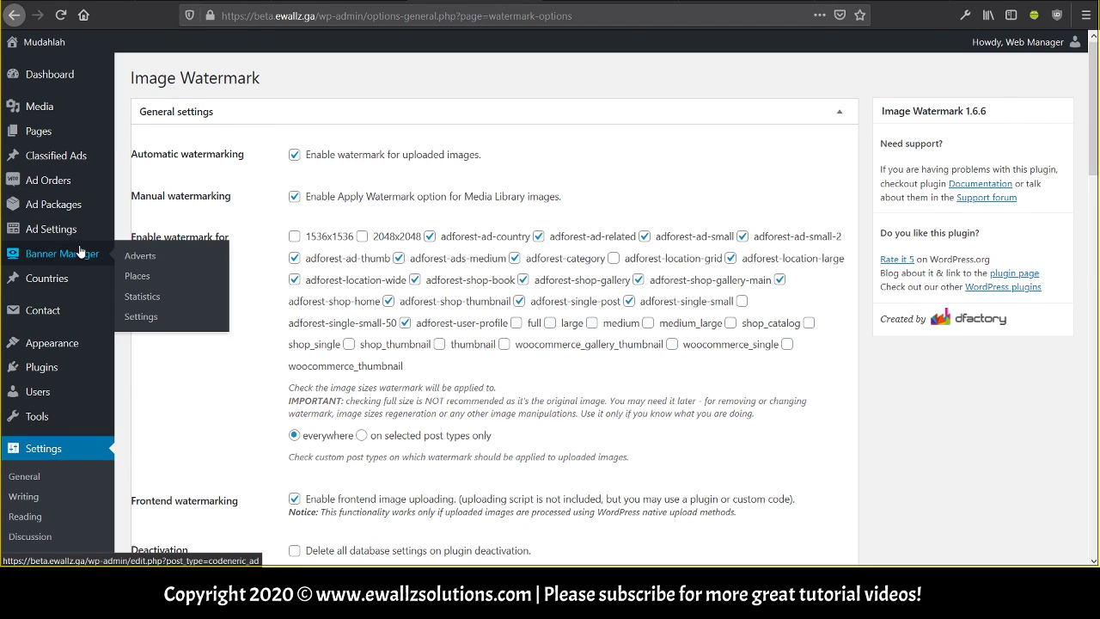